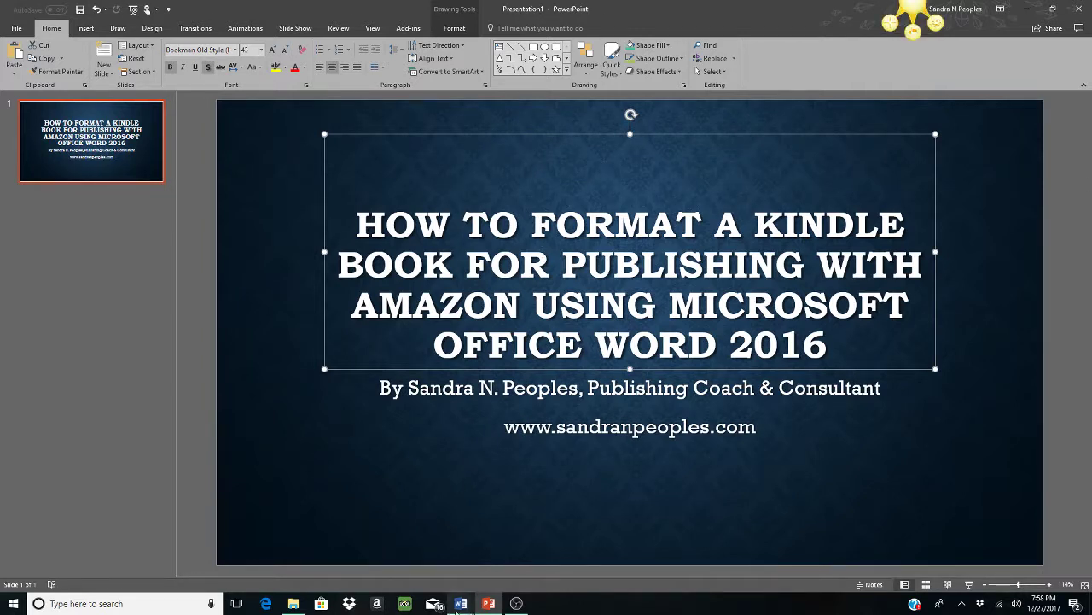
Step: Switch to Document2 and undo all 30 actions back to an empty page
mouse_move(461, 604)
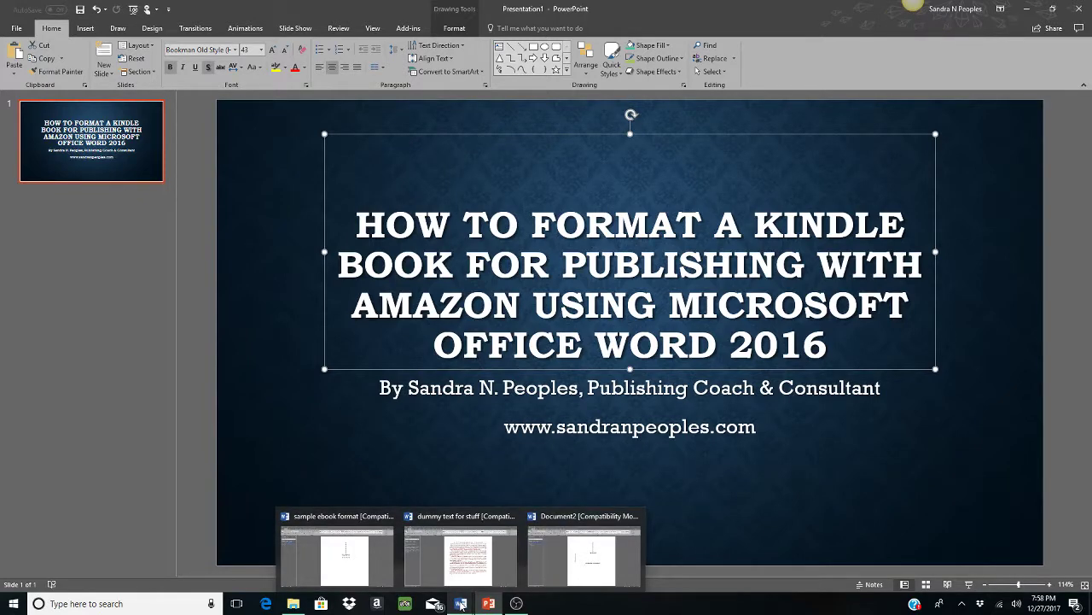
left_click(560, 561)
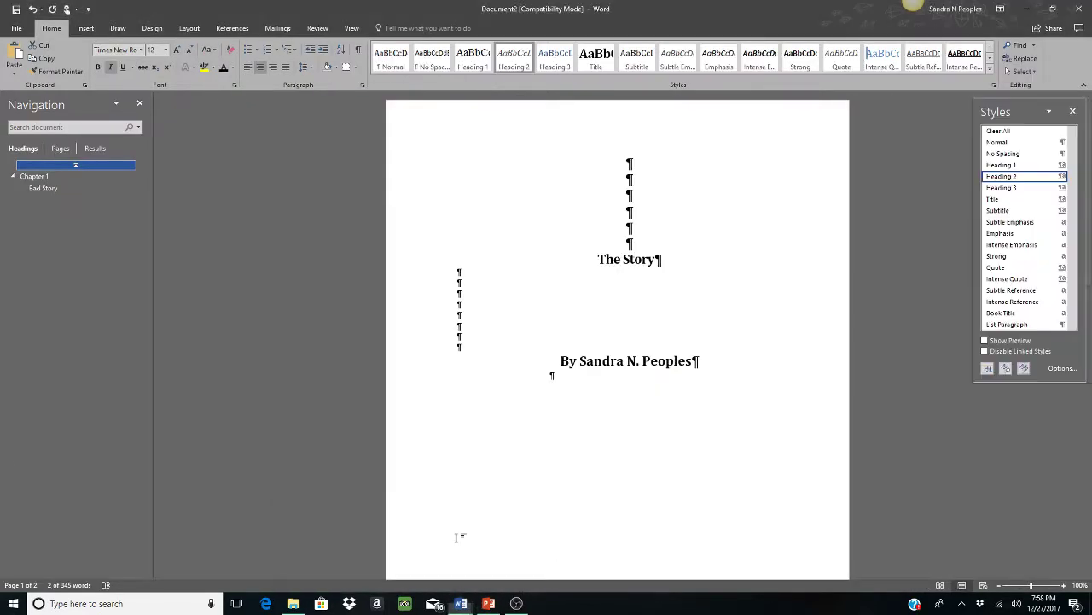
left_click(41, 10)
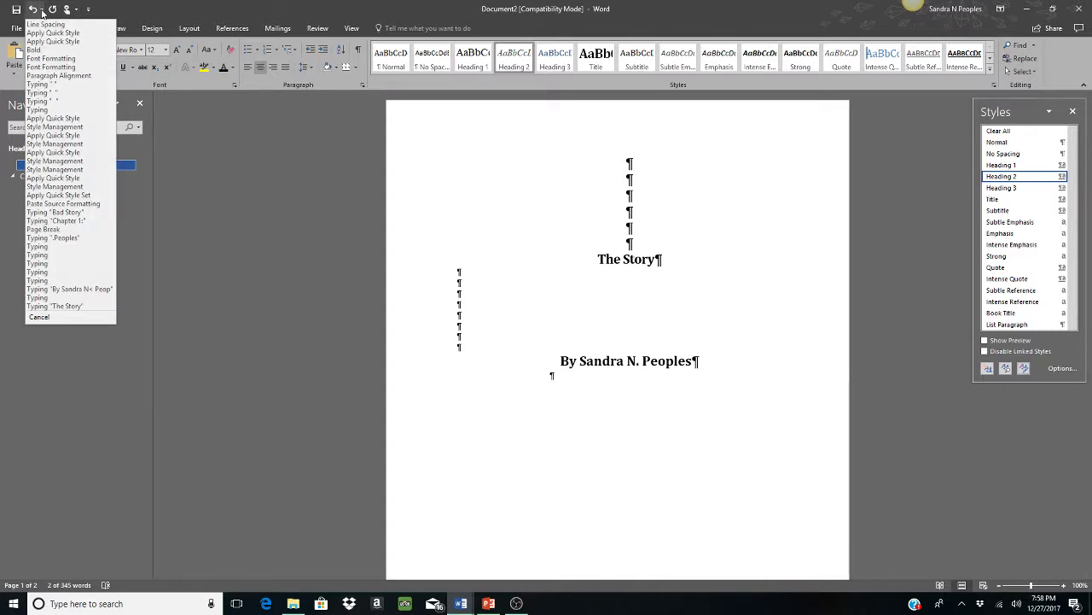
left_click(50, 24)
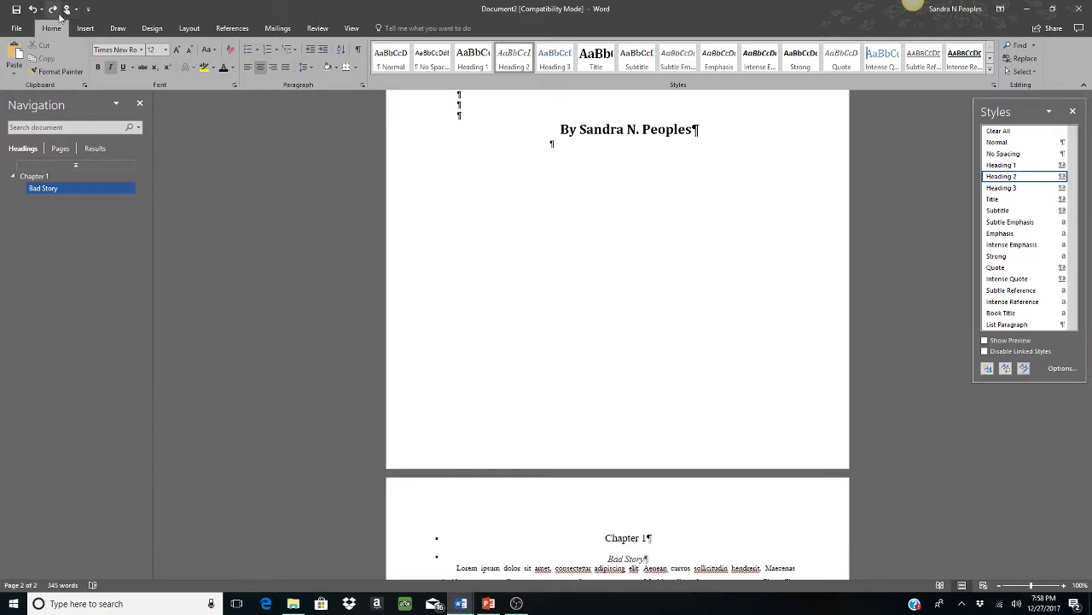
left_click(41, 12)
left_click(48, 28)
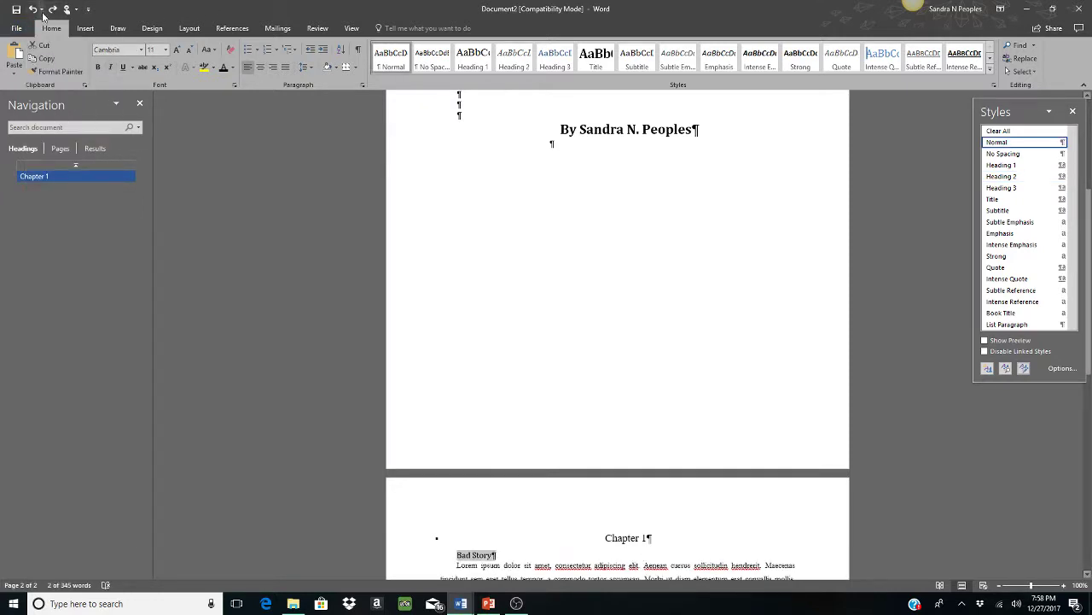
left_click(41, 10)
left_click(47, 27)
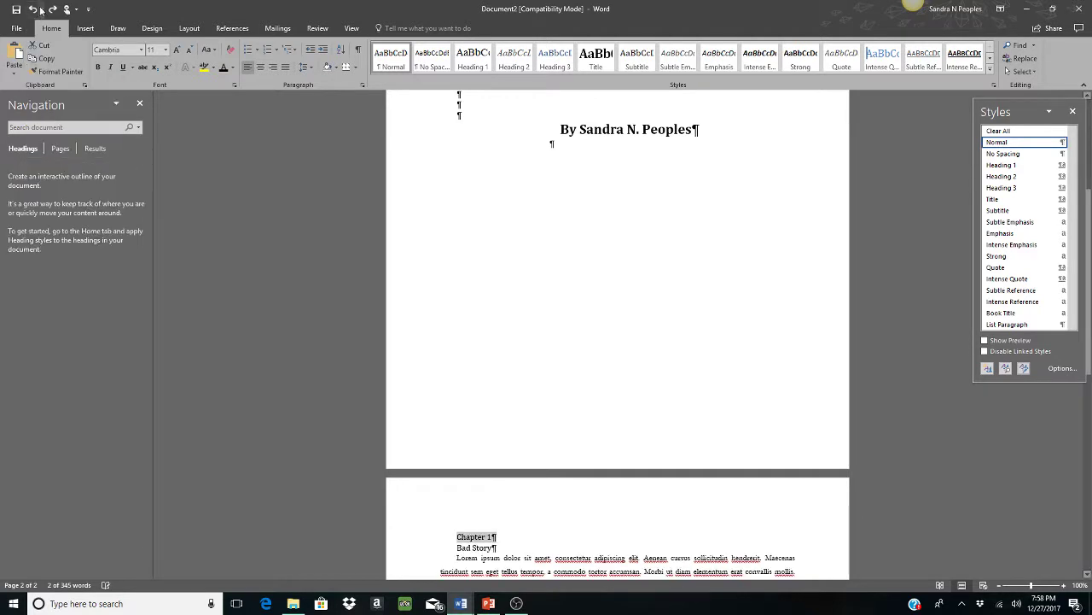
left_click(41, 10)
left_click(48, 26)
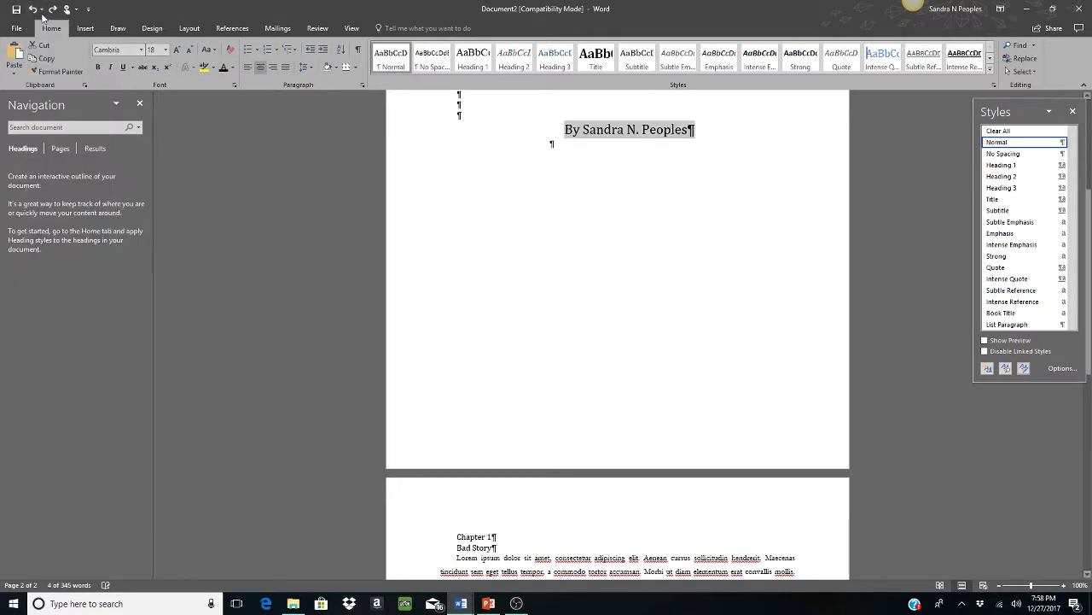
left_click(41, 11)
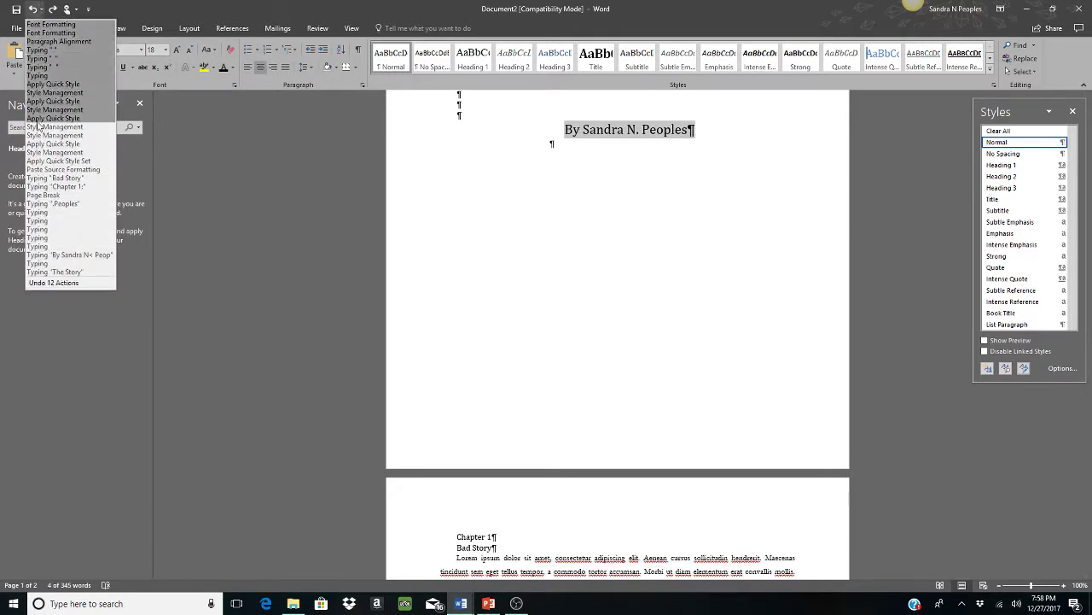
left_click(75, 271)
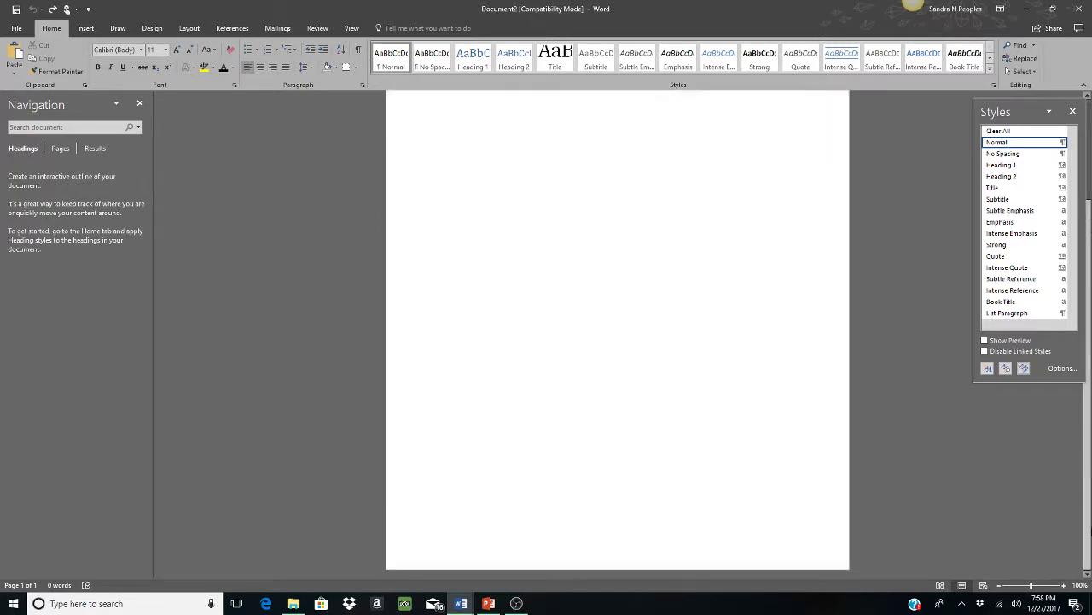
Step: Redo the title, byline, page break, chapter lines and five Lorem ipsum paragraphs
left_click(52, 9)
left_click(53, 9)
left_click(53, 10)
left_click(53, 9)
left_click(53, 9)
left_click(53, 9)
left_click(53, 9)
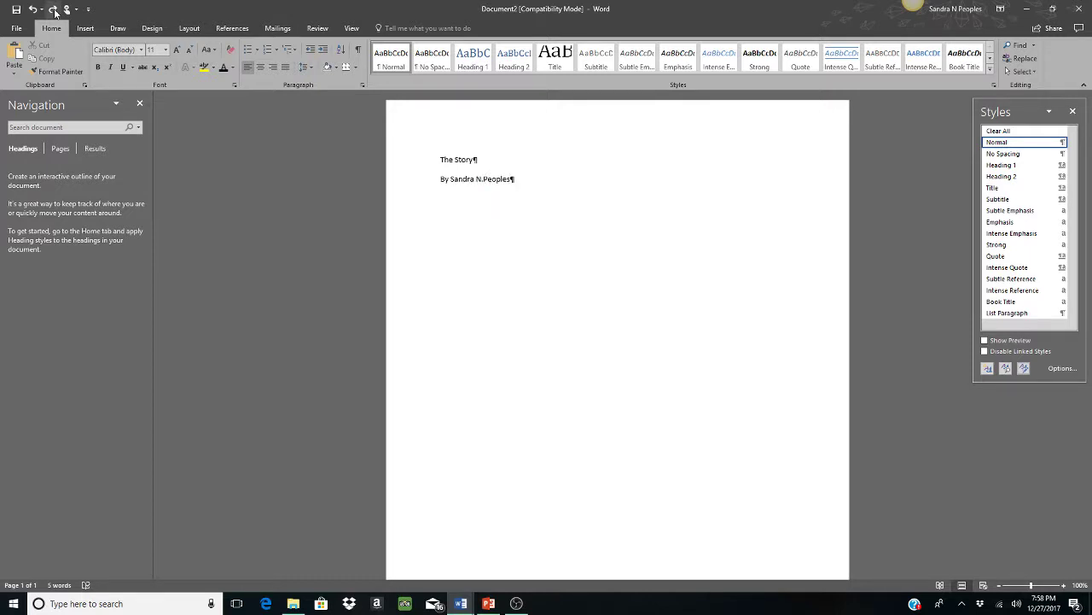
left_click(53, 9)
left_click(53, 10)
left_click(53, 9)
left_click(53, 9)
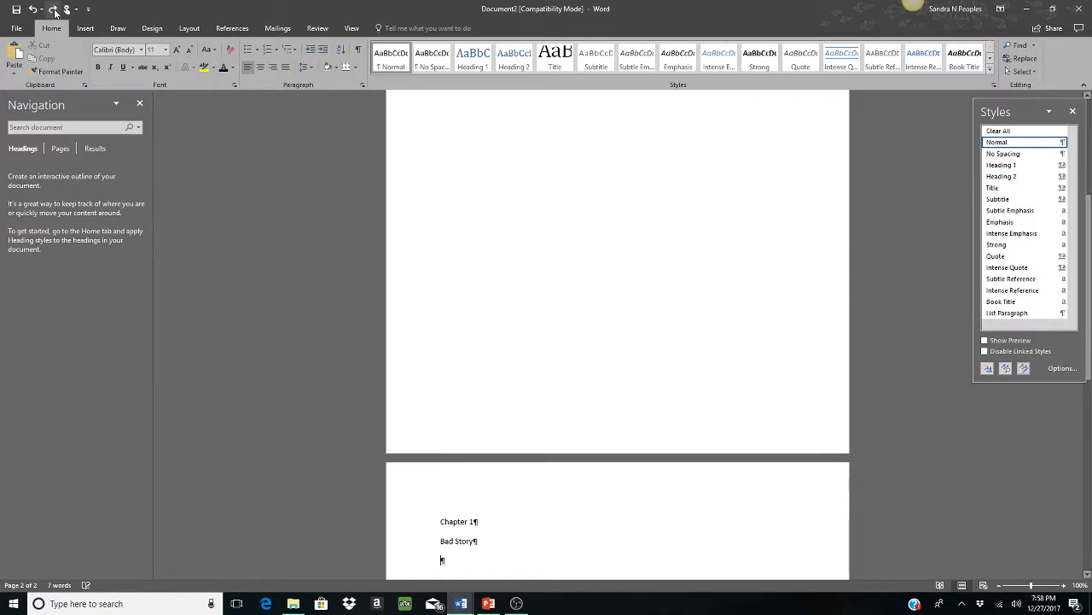
left_click(53, 9)
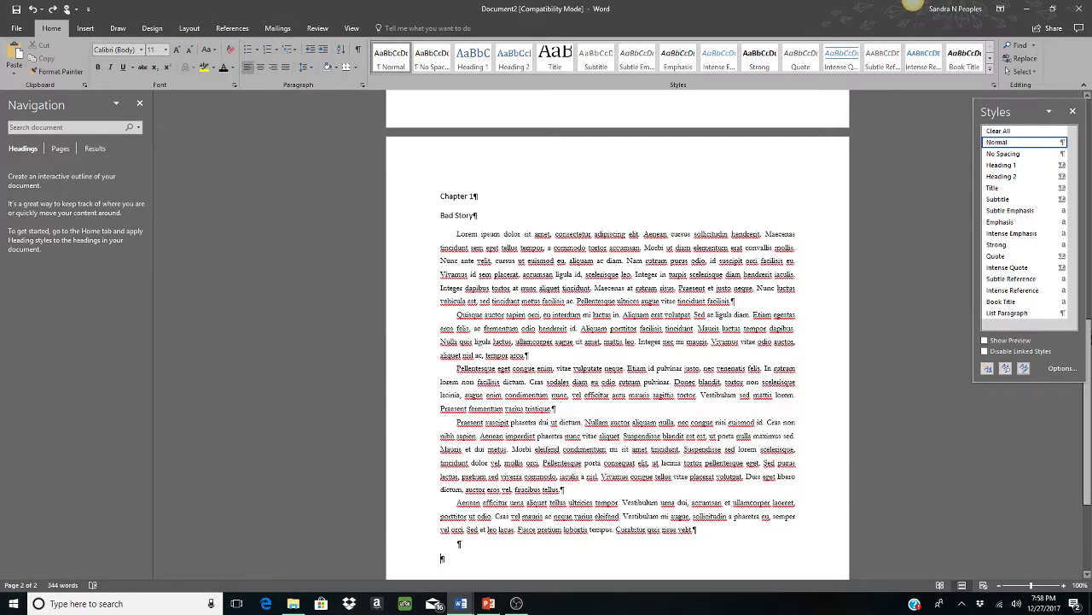
Step: Put the insertion point in the page-1 byline between the initial and surname
scroll(537, 266, "up", 12)
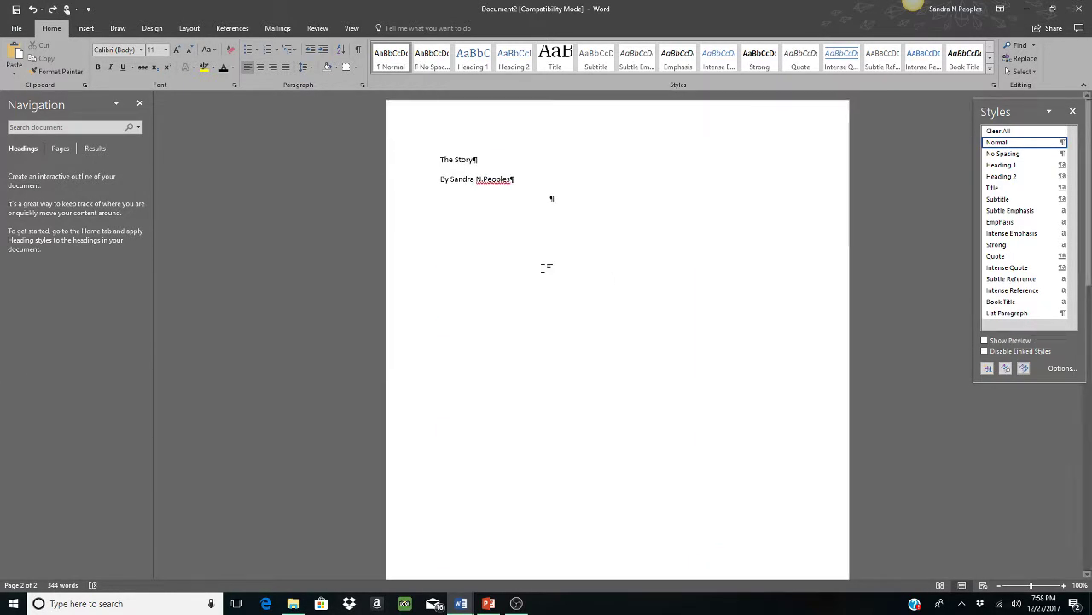
left_click(484, 181)
mouse_move(1089, 226)
left_mouse_down()
mouse_move(1088, 448)
mouse_move(1088, 197)
mouse_move(1089, 297)
mouse_move(1088, 228)
left_mouse_up()
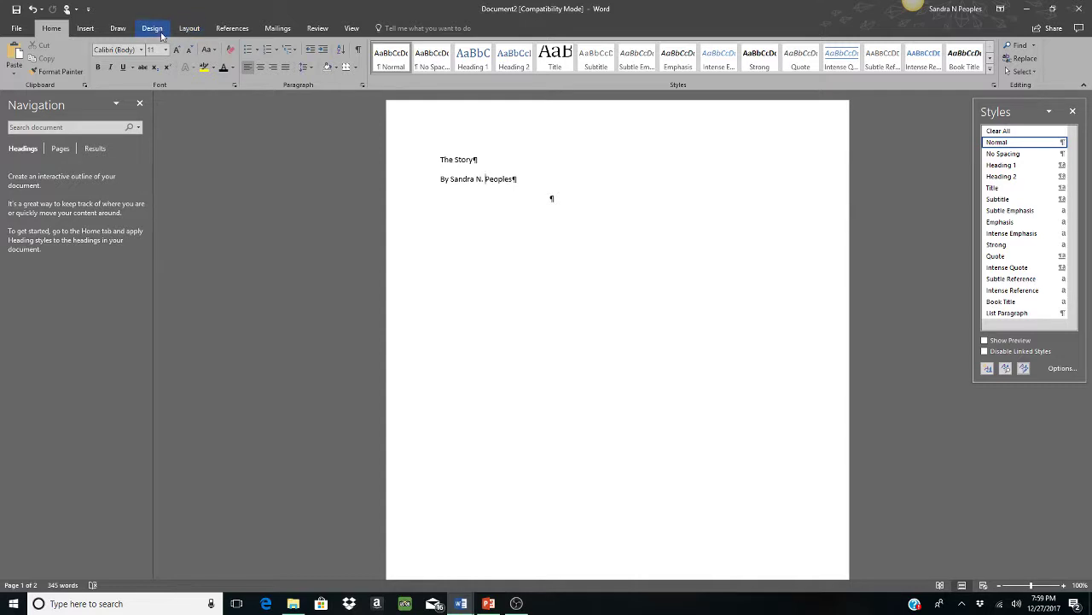
left_click(158, 34)
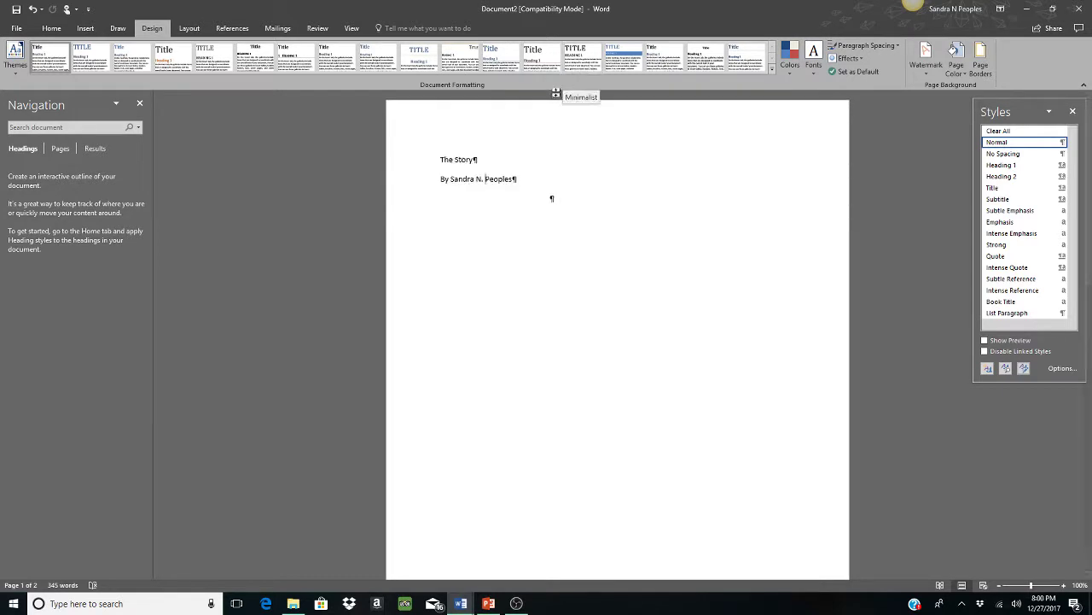
left_click(51, 31)
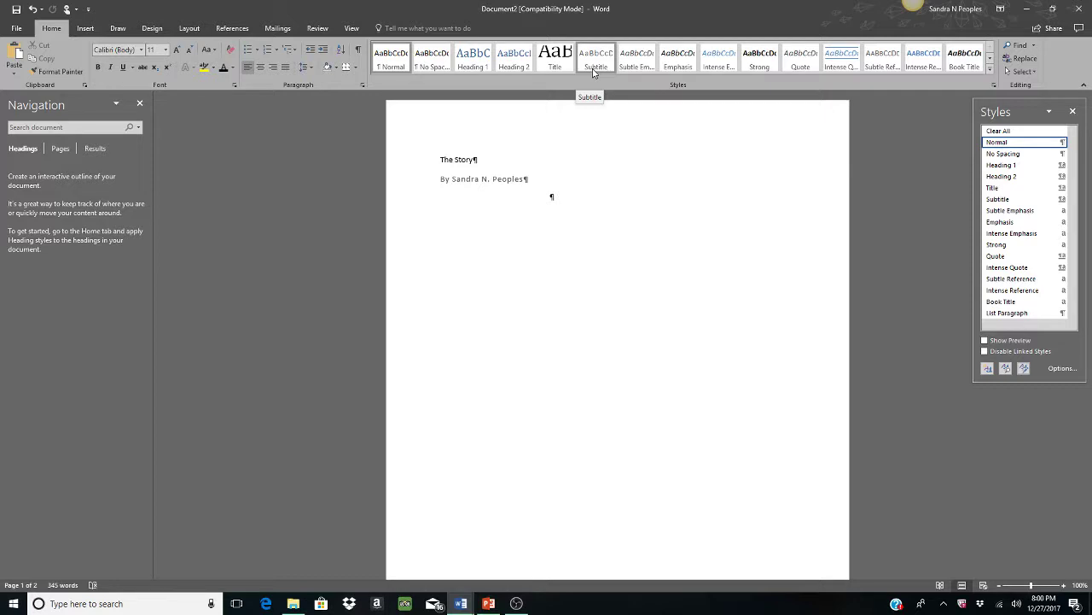
left_click(152, 28)
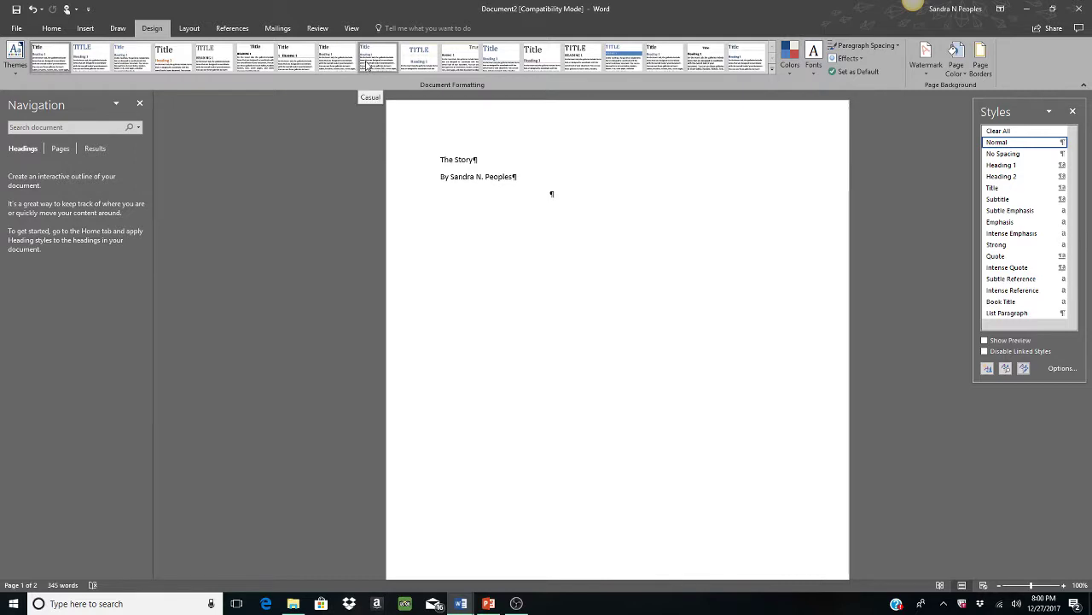
left_click(52, 28)
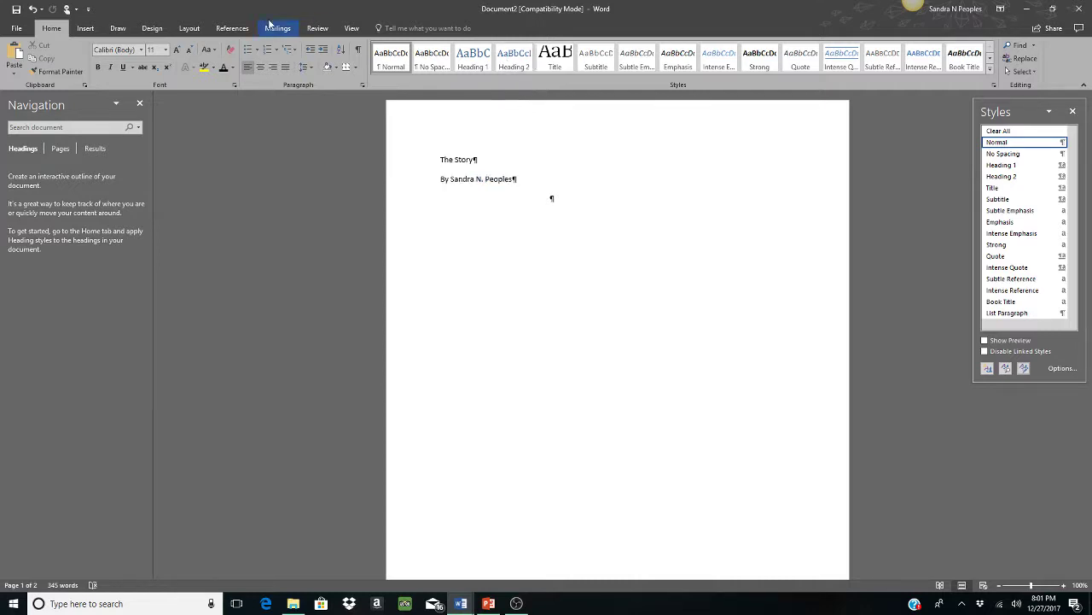
left_click(1074, 113)
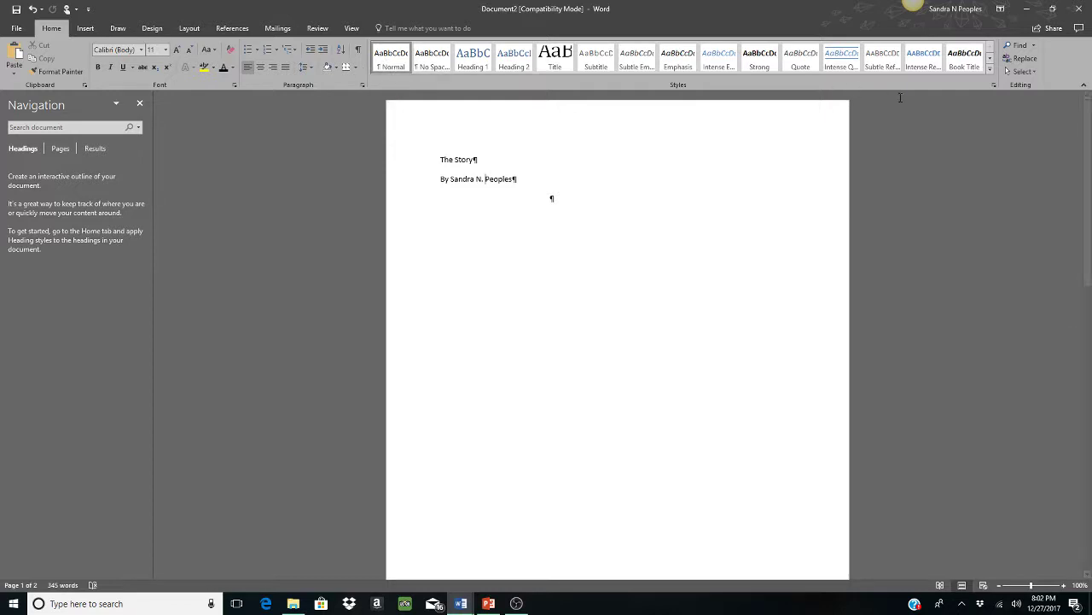
left_click(993, 86)
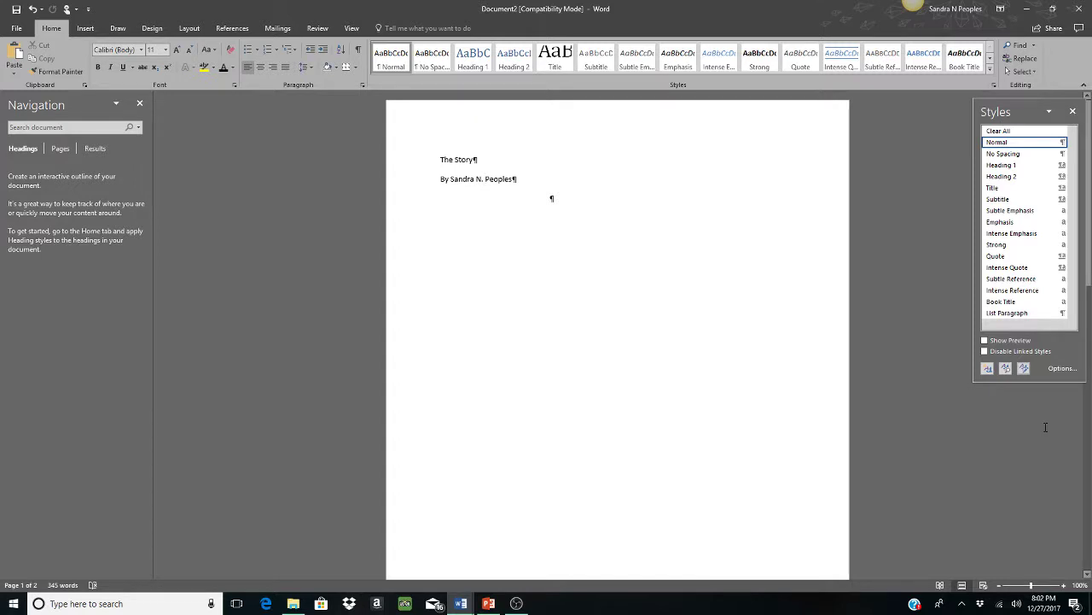
Step: Modify the Normal style's font to Cambria, keeping size 11
left_click(1025, 368)
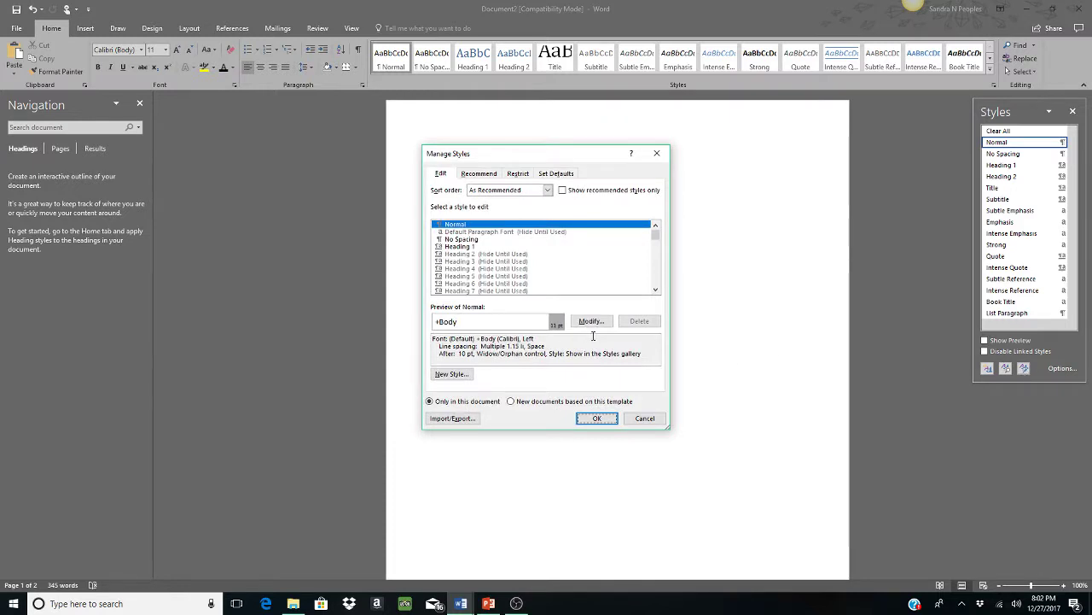
left_click(591, 322)
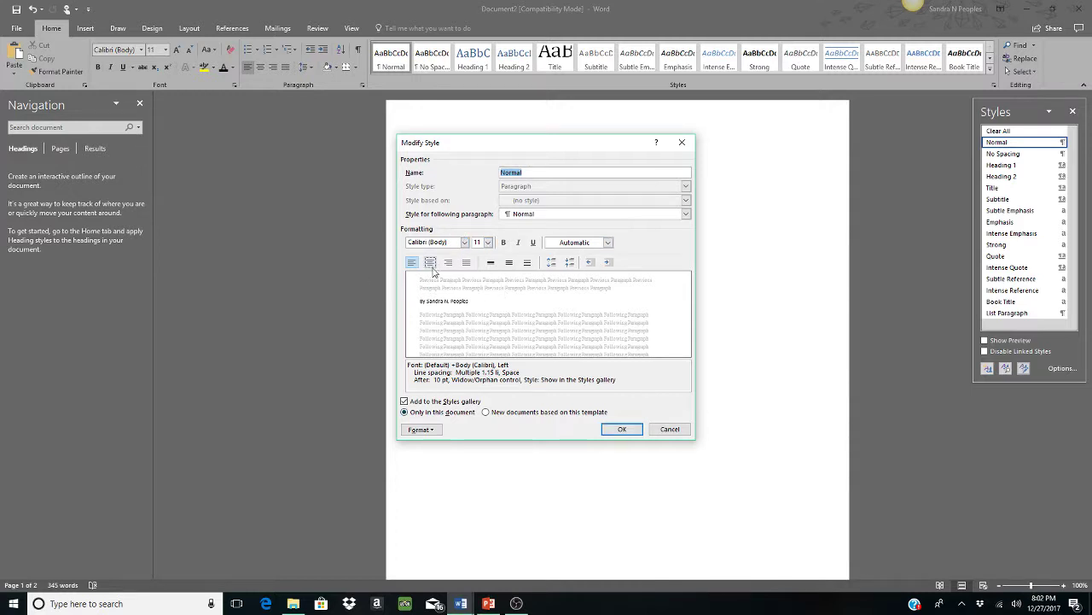
left_click(463, 244)
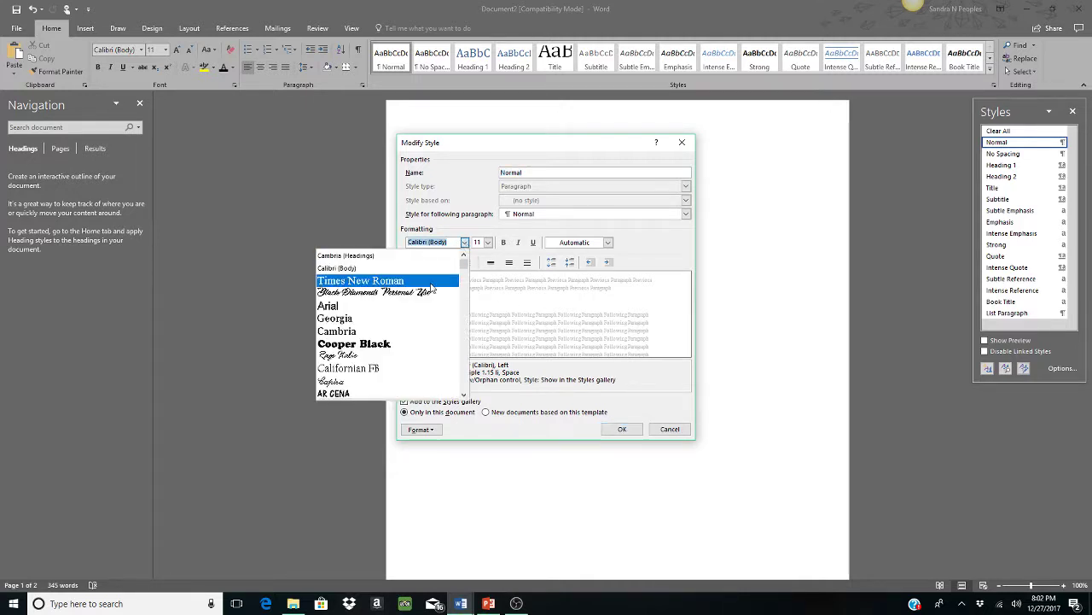
left_click(408, 331)
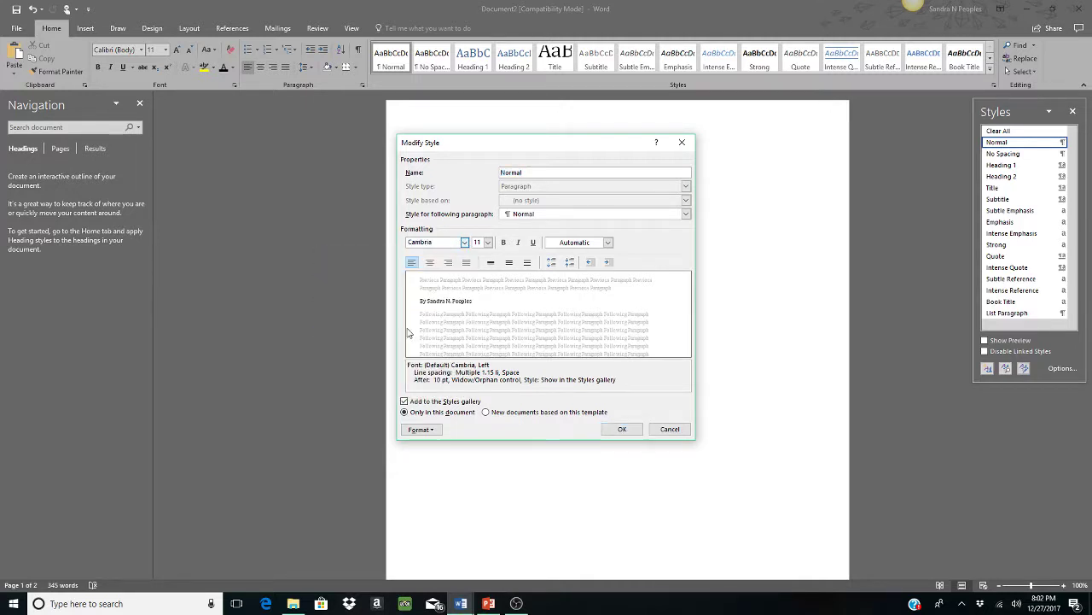
left_click(487, 242)
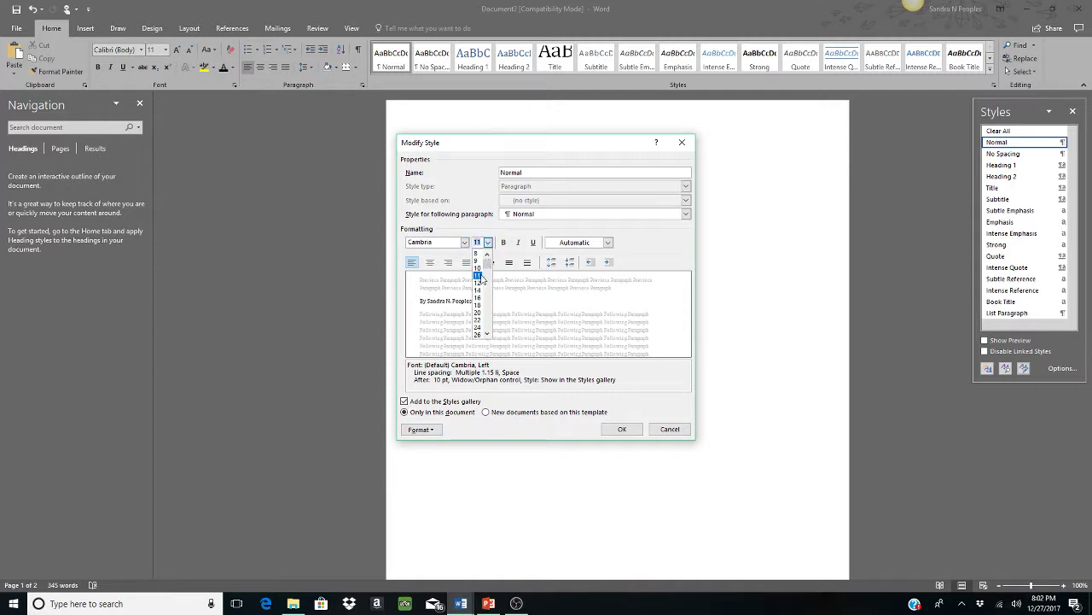
left_click(481, 275)
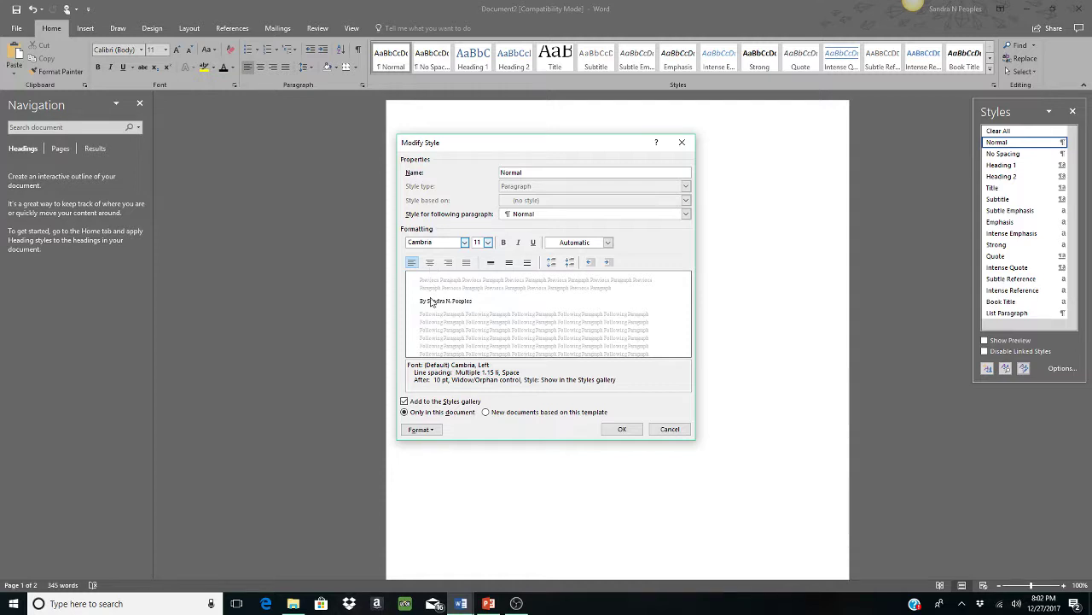
left_click(436, 430)
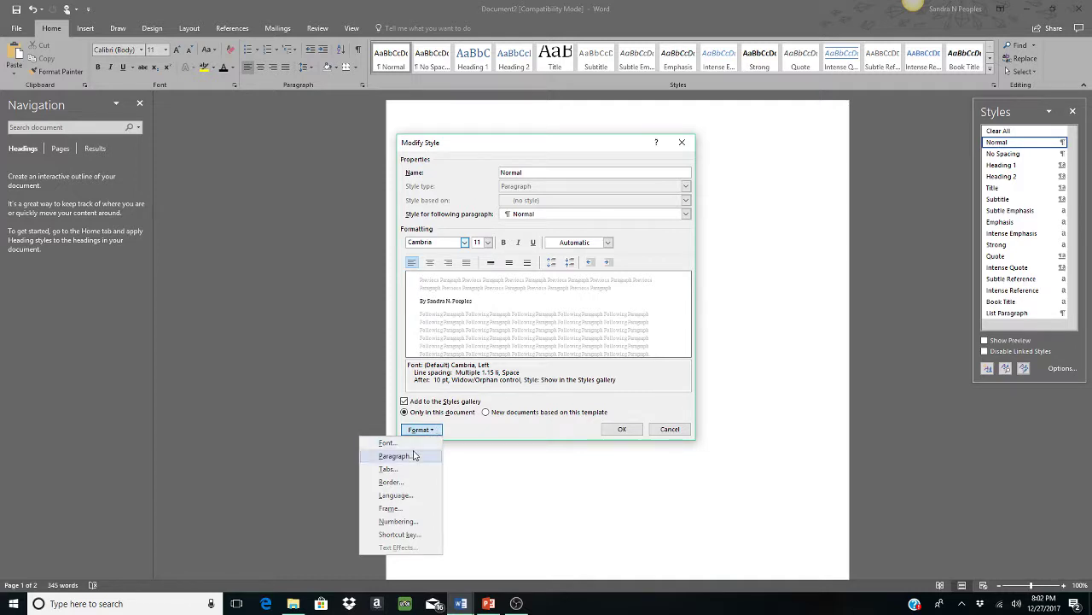
Step: Give Normal a 0.3" first-line indent and 0 pt spacing after, and confirm all dialogs
left_click(415, 456)
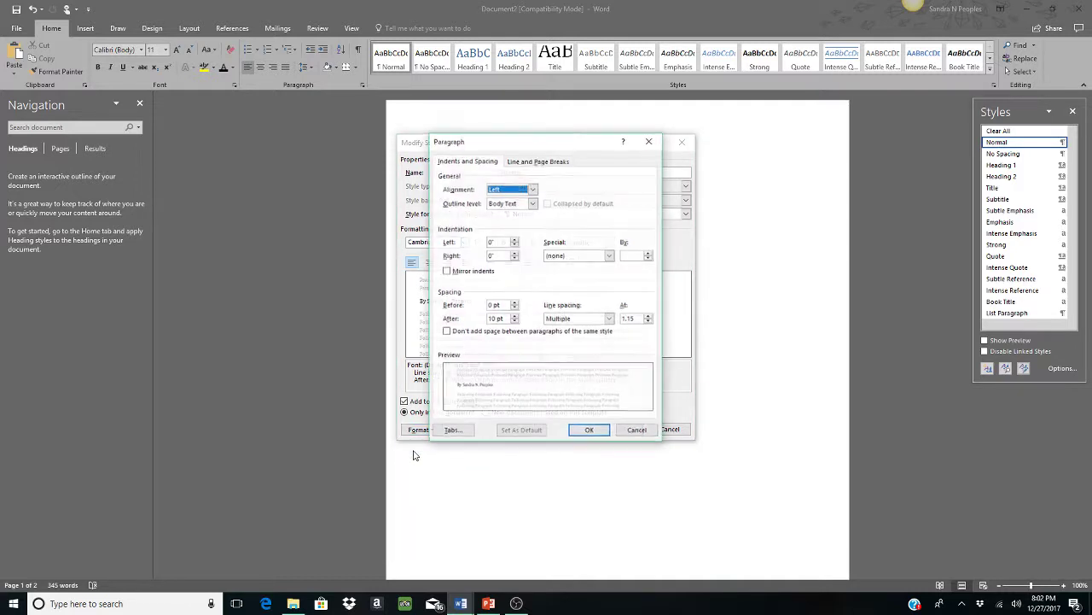
left_click(610, 256)
left_click(601, 273)
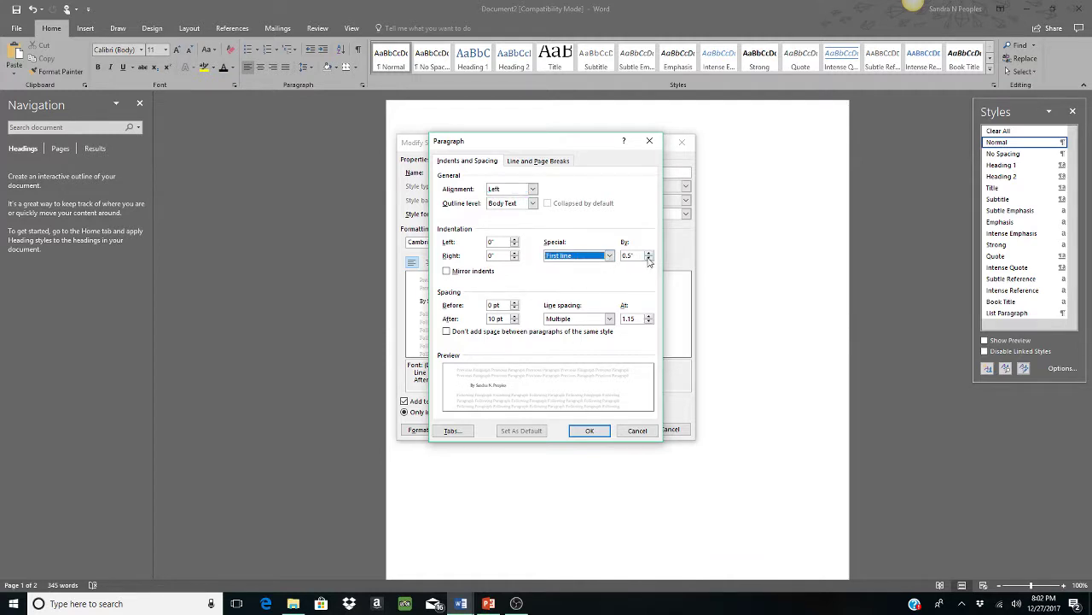
left_click(649, 259)
left_click(648, 259)
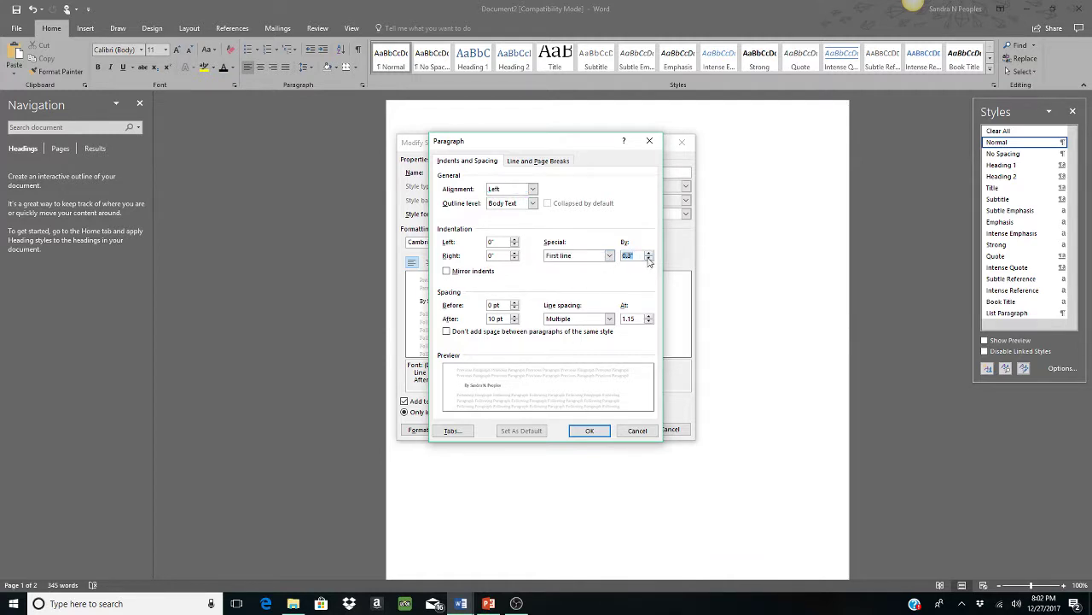
left_click(515, 322)
left_click(514, 322)
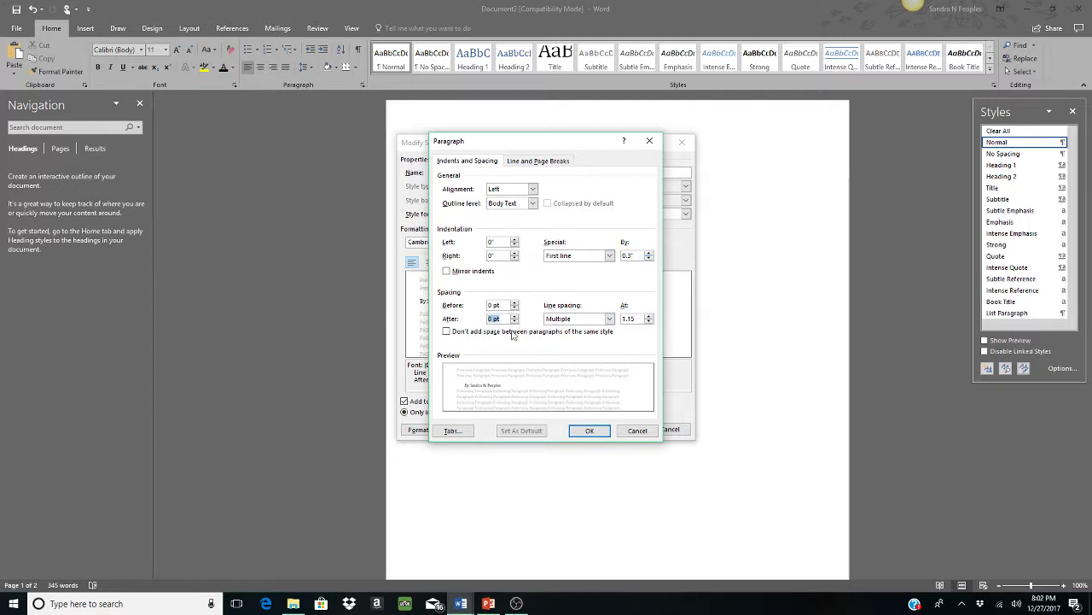
left_click(581, 431)
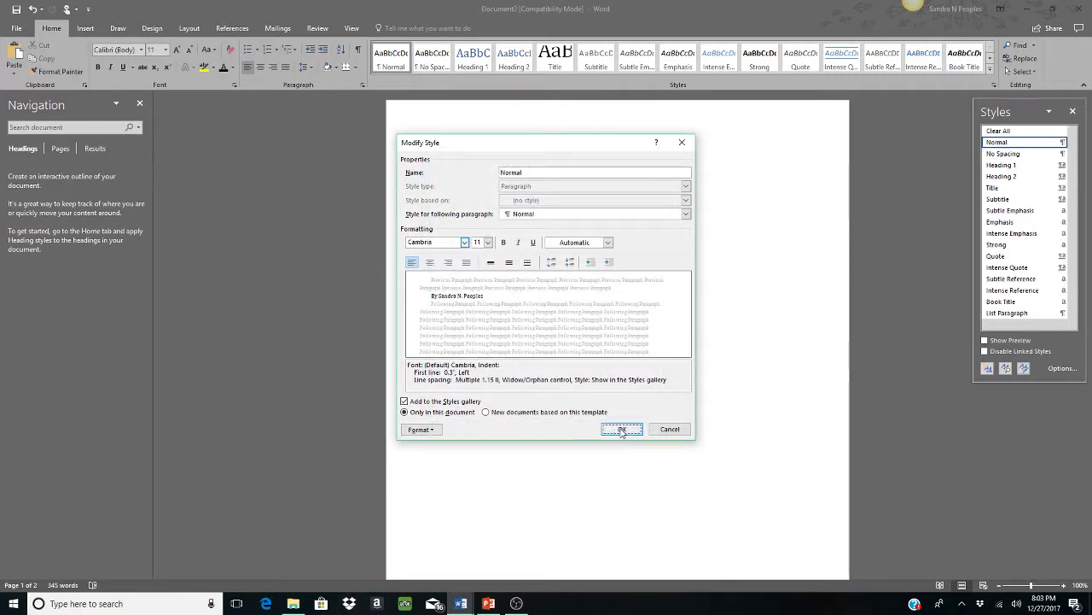
left_click(606, 431)
left_click(597, 418)
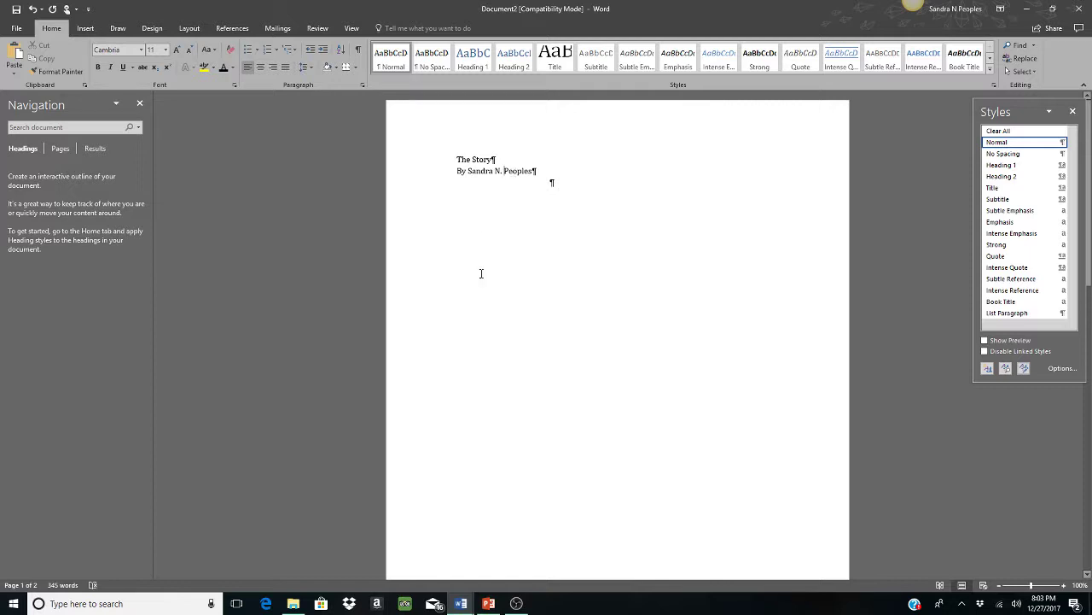
Step: Undo Heading 1 on the byline and add an empty Heading 1 paragraph below it
left_click(475, 58)
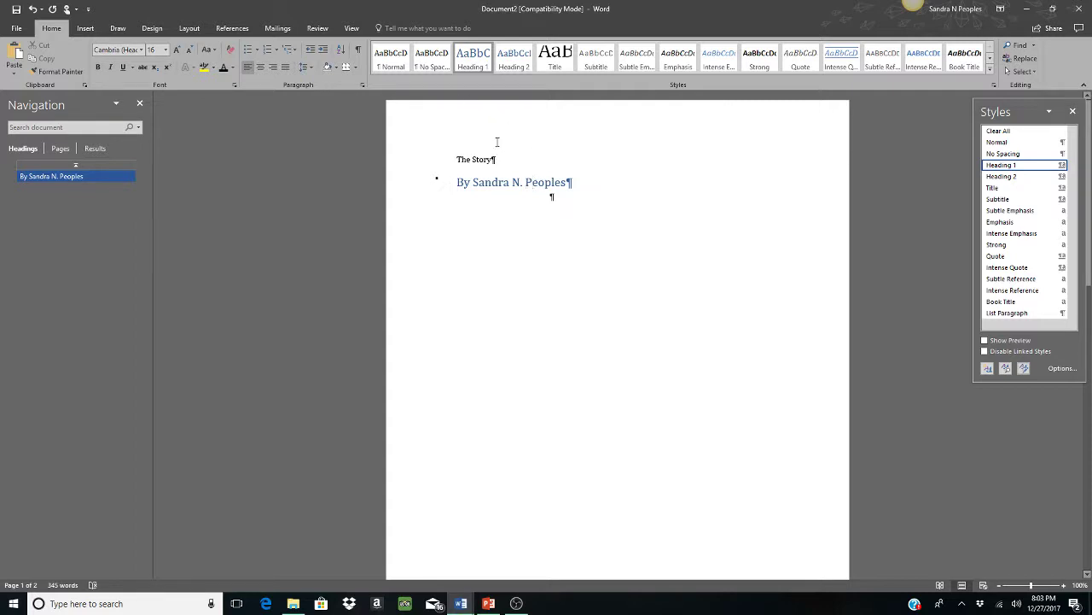
left_click(32, 10)
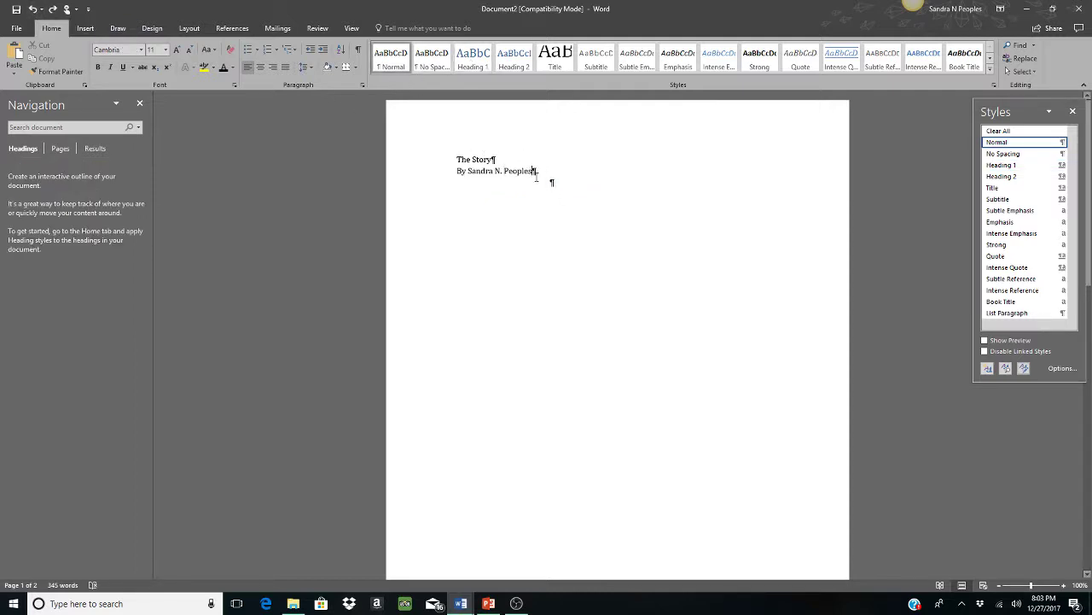
key("Return")
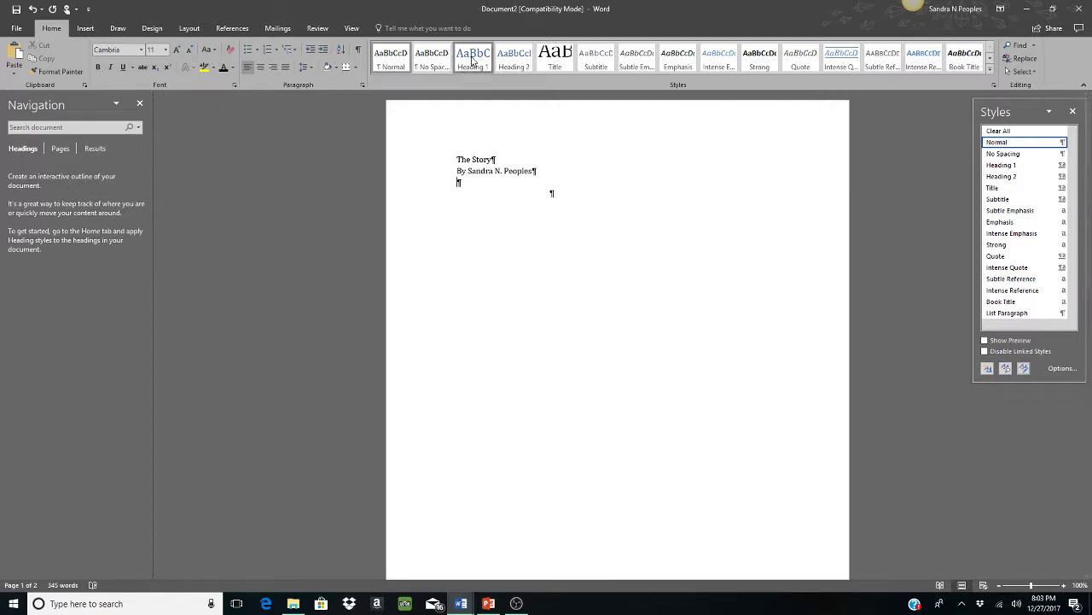
left_click(472, 60)
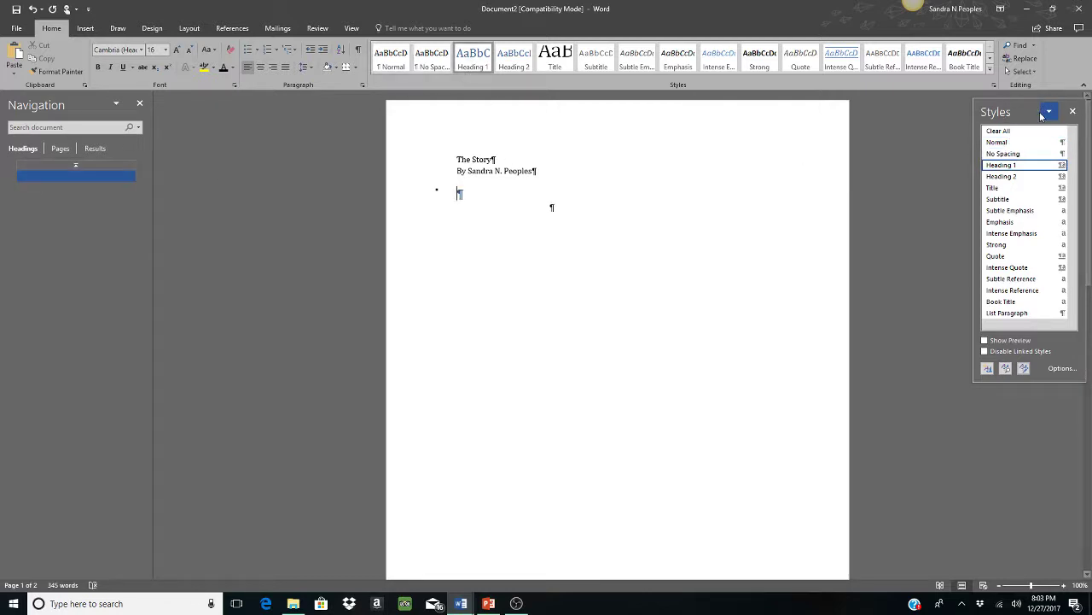
Step: Set Heading 1 to Times New Roman 14 pt, black (Text 1) and centered
left_click(1024, 369)
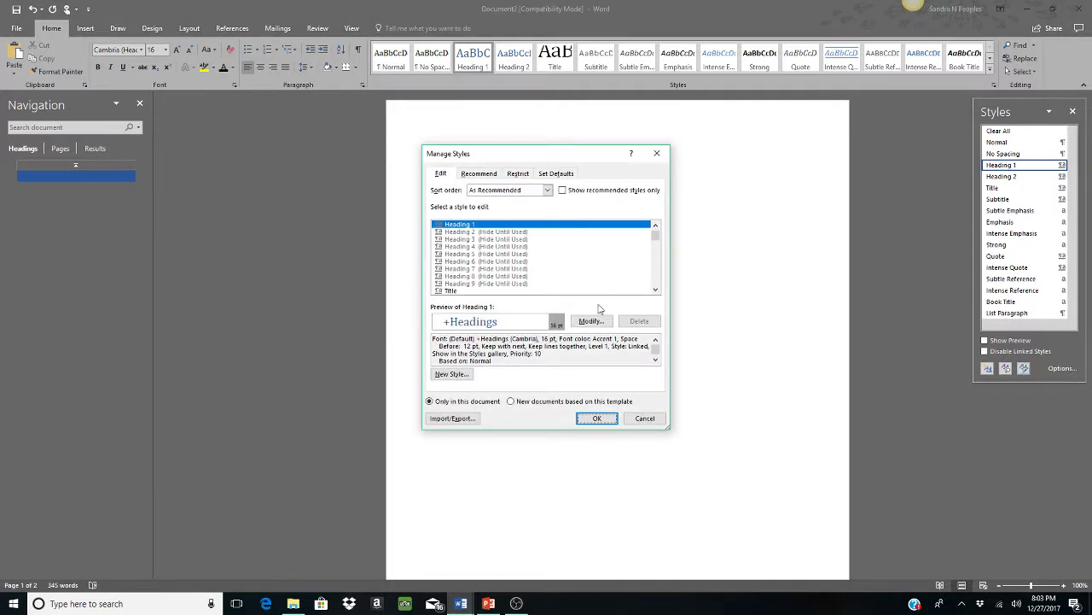
left_click(591, 321)
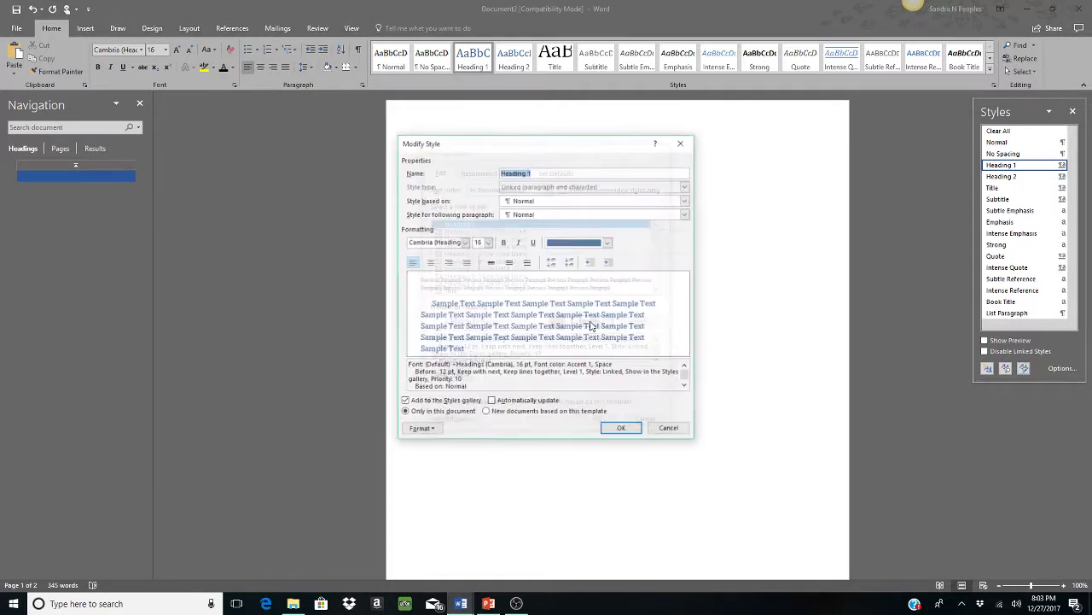
left_click(465, 243)
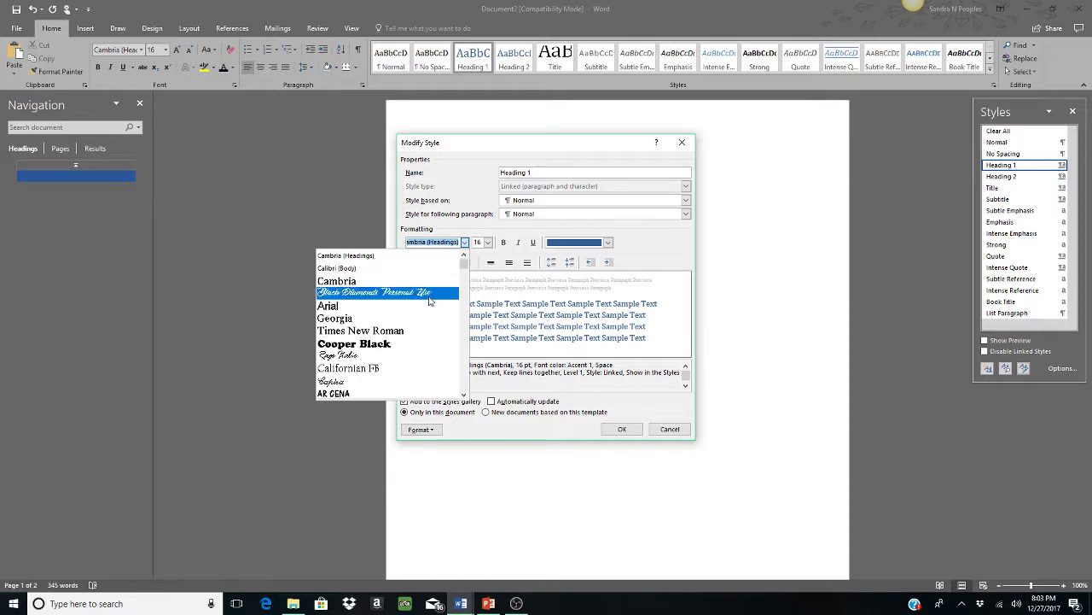
left_click(429, 331)
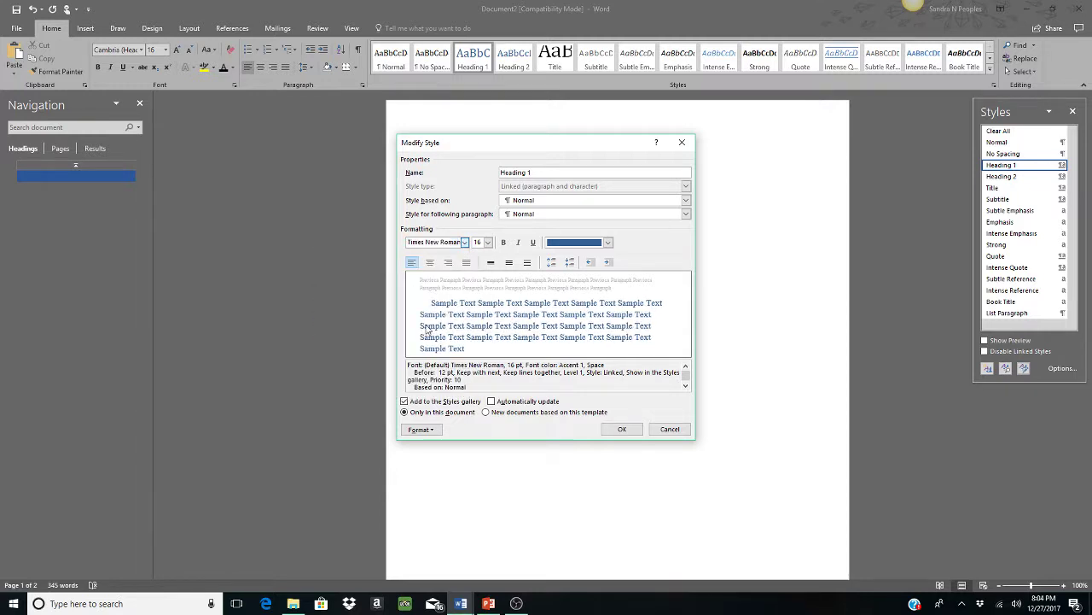
left_click(487, 243)
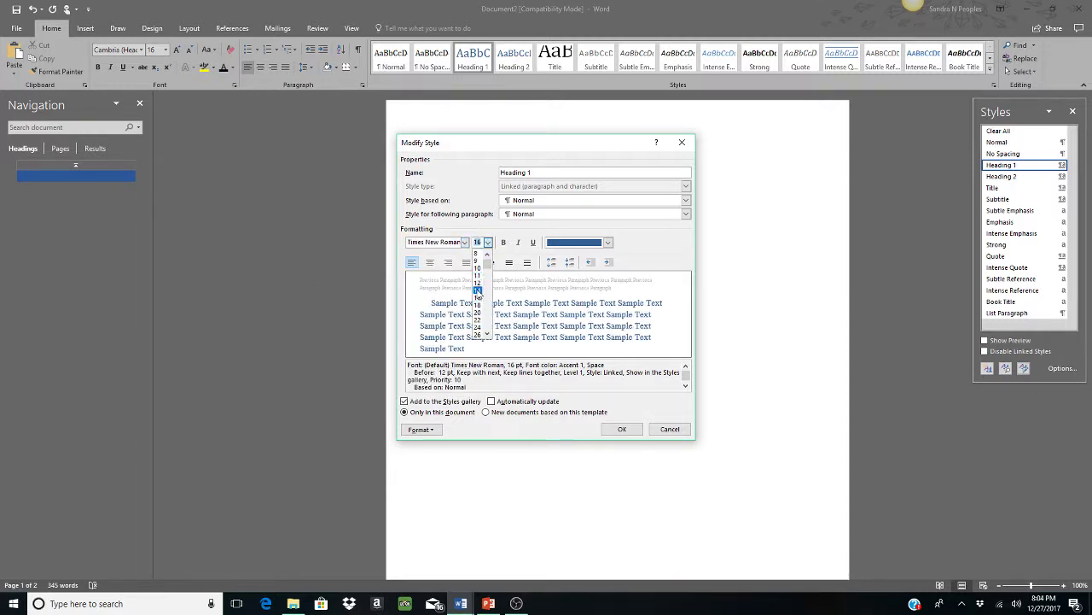
left_click(478, 290)
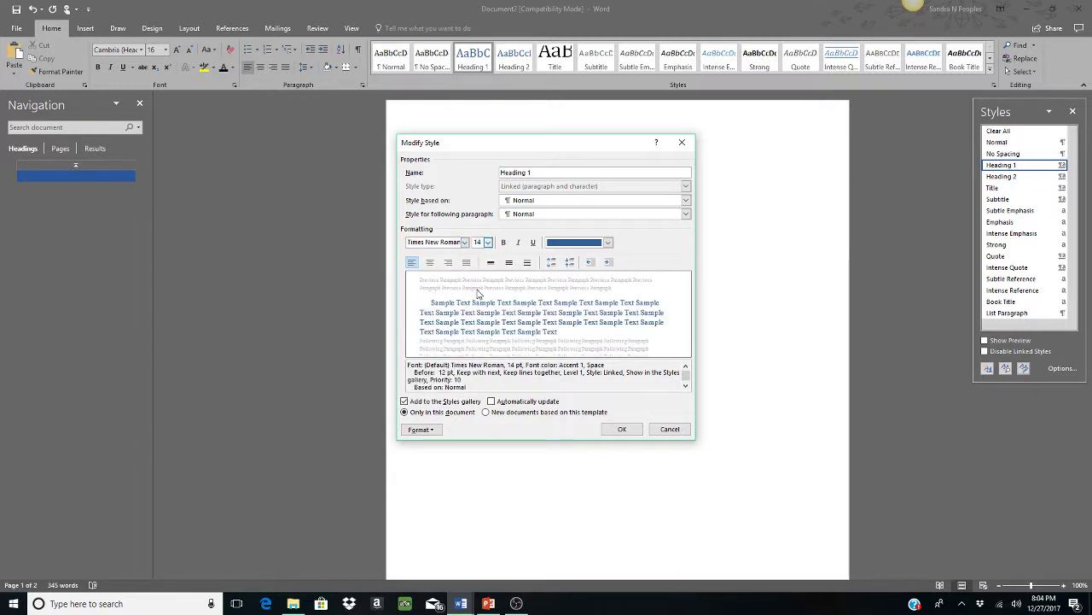
left_click(608, 243)
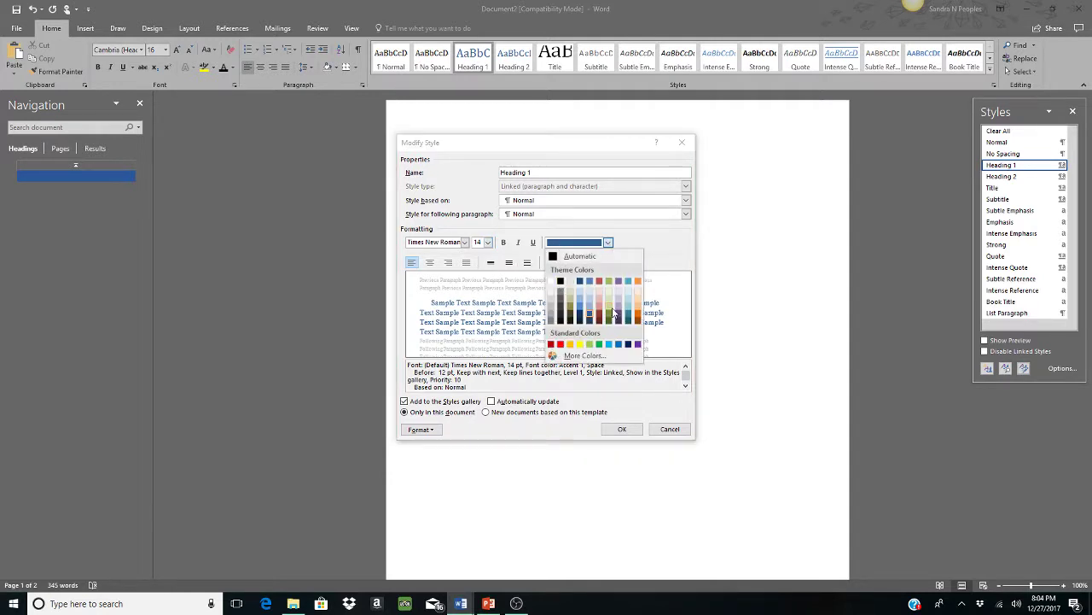
left_click(560, 282)
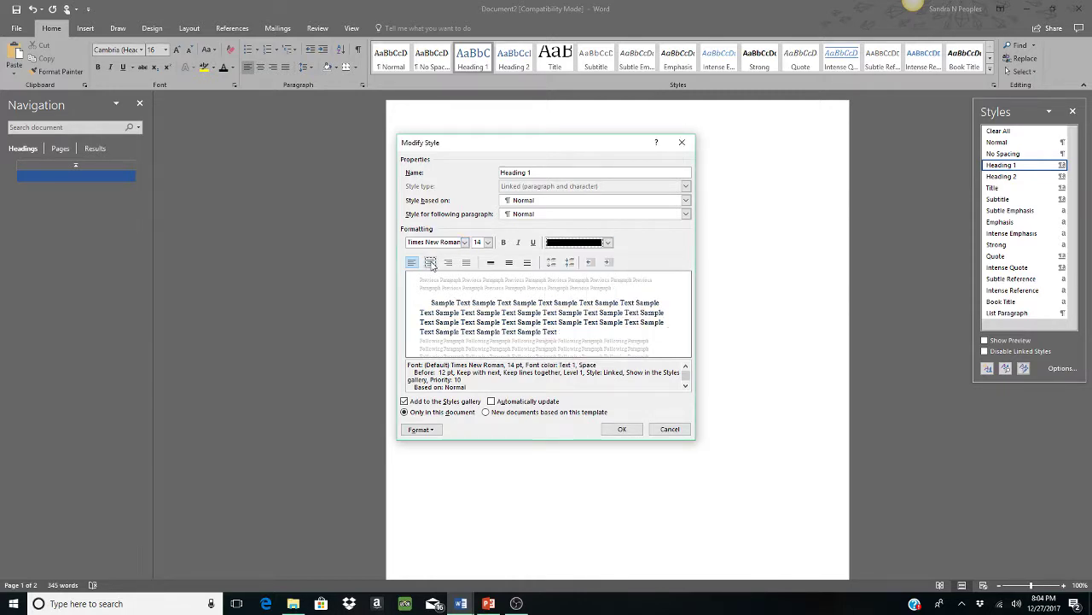
left_click(432, 264)
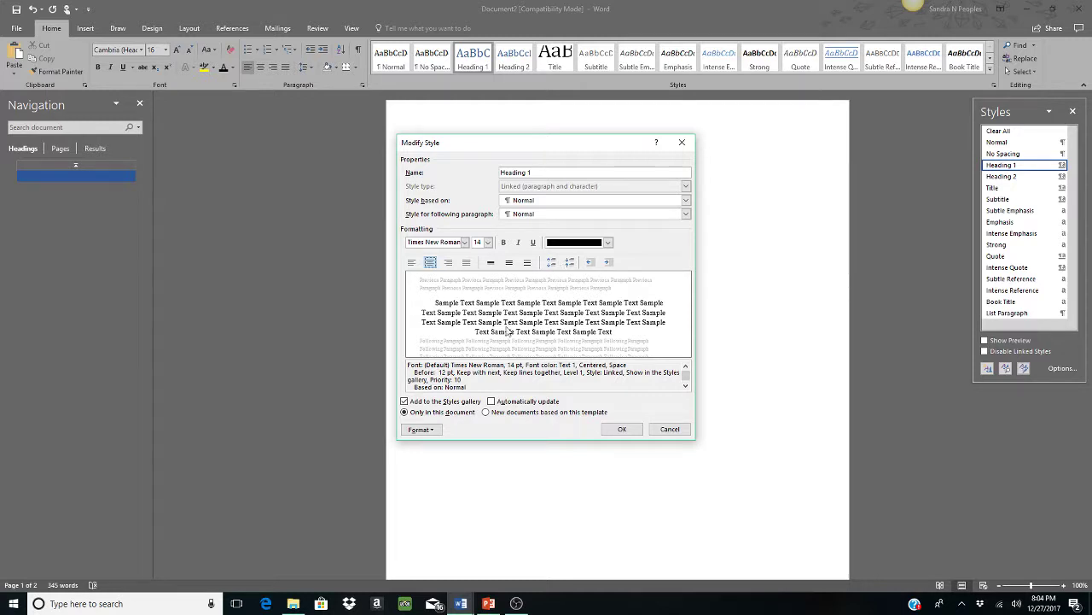
left_click(622, 430)
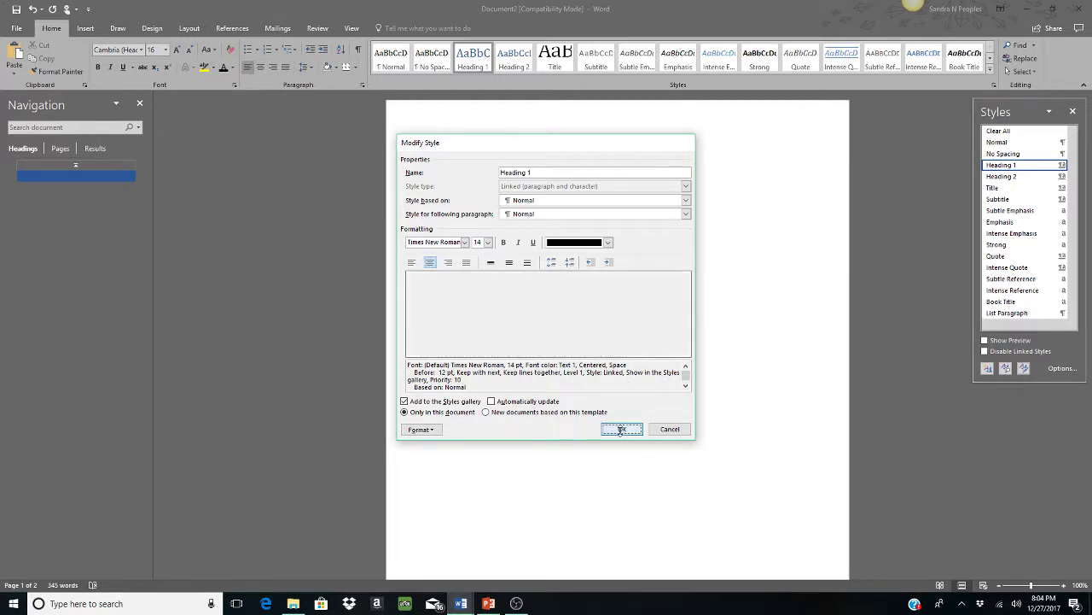
Step: Apply Heading 2 to the empty paragraph and make it Times New Roman 12 pt italic, black, centered
left_click(593, 417)
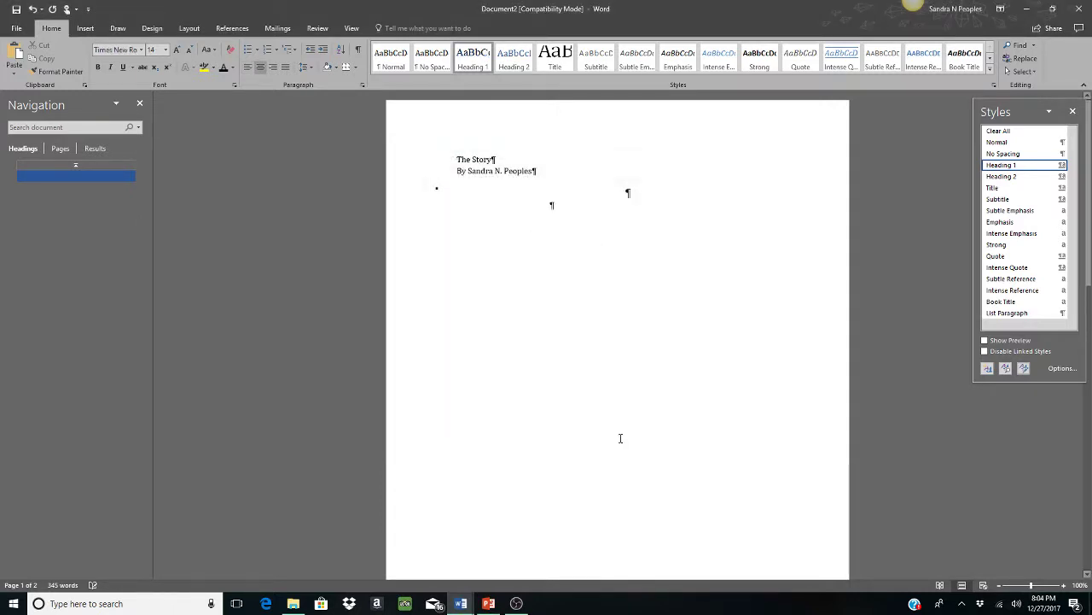
left_click(519, 58)
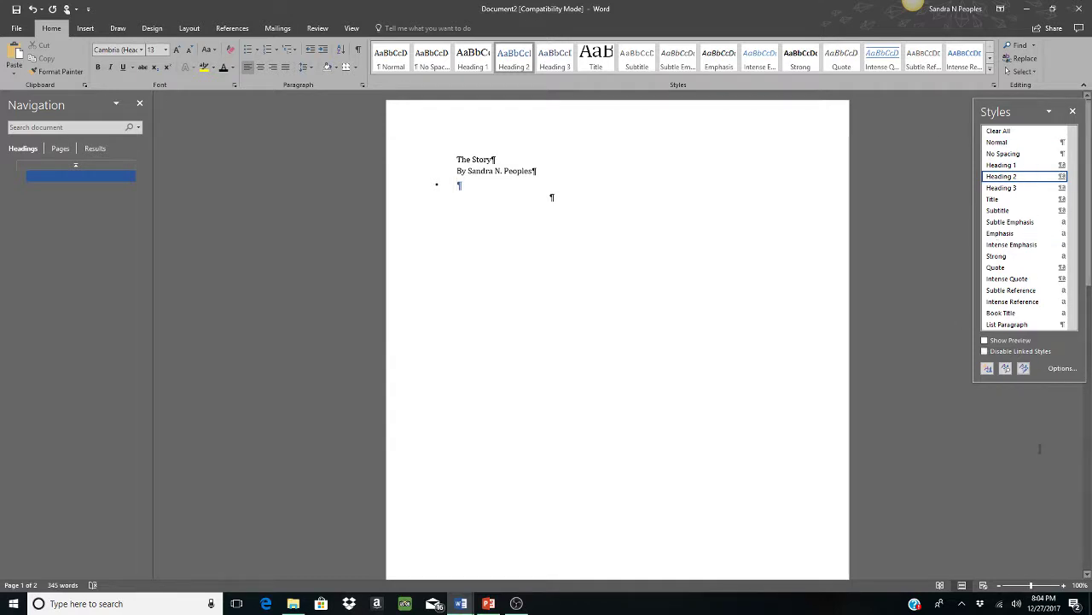
left_click(1027, 376)
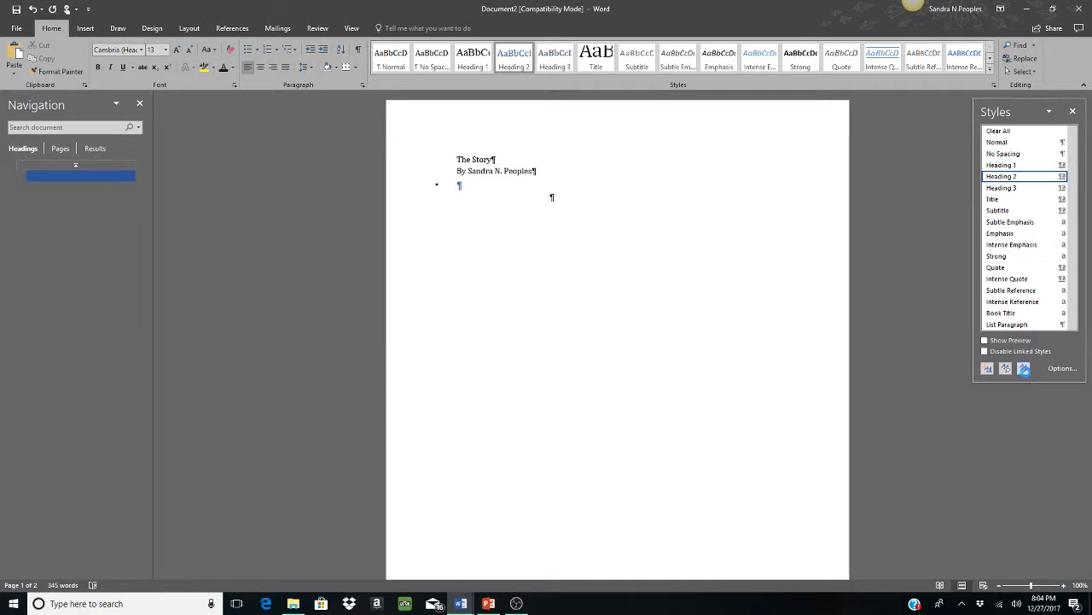
left_click(593, 321)
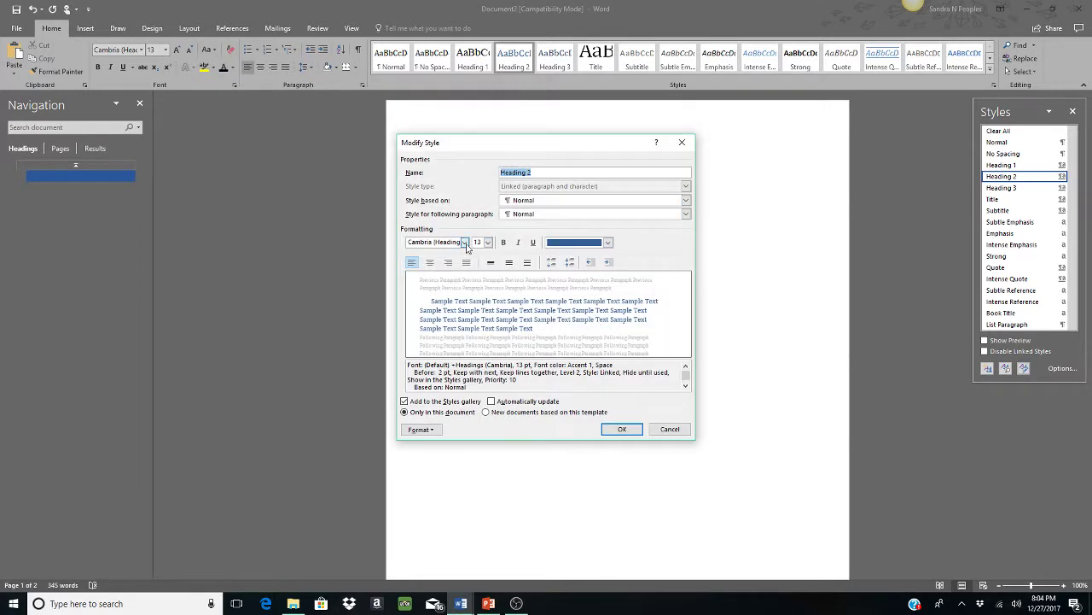
left_click(464, 243)
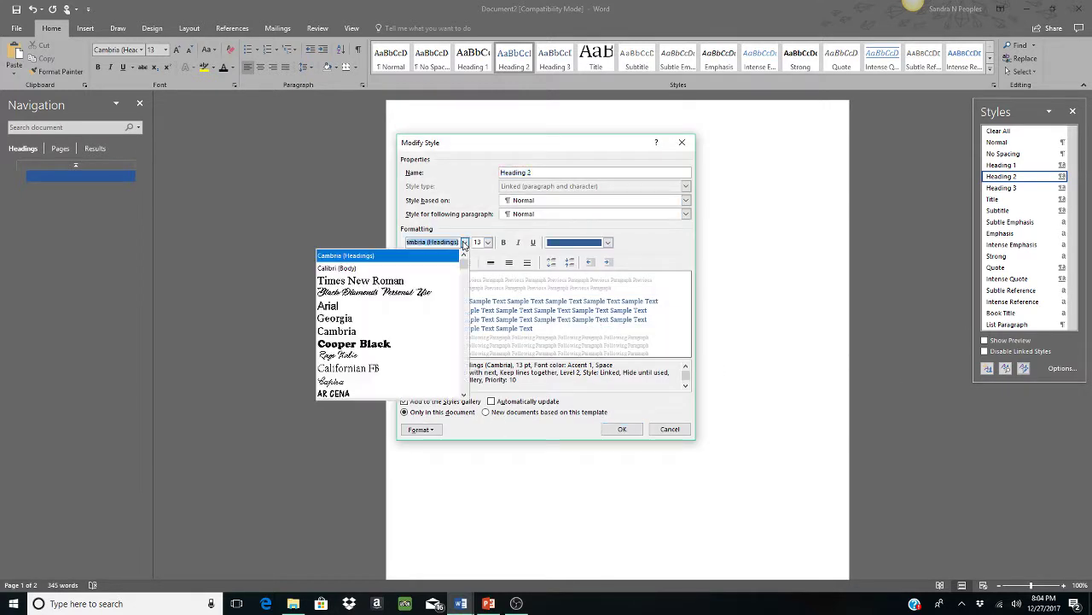
left_click(434, 280)
left_click(488, 244)
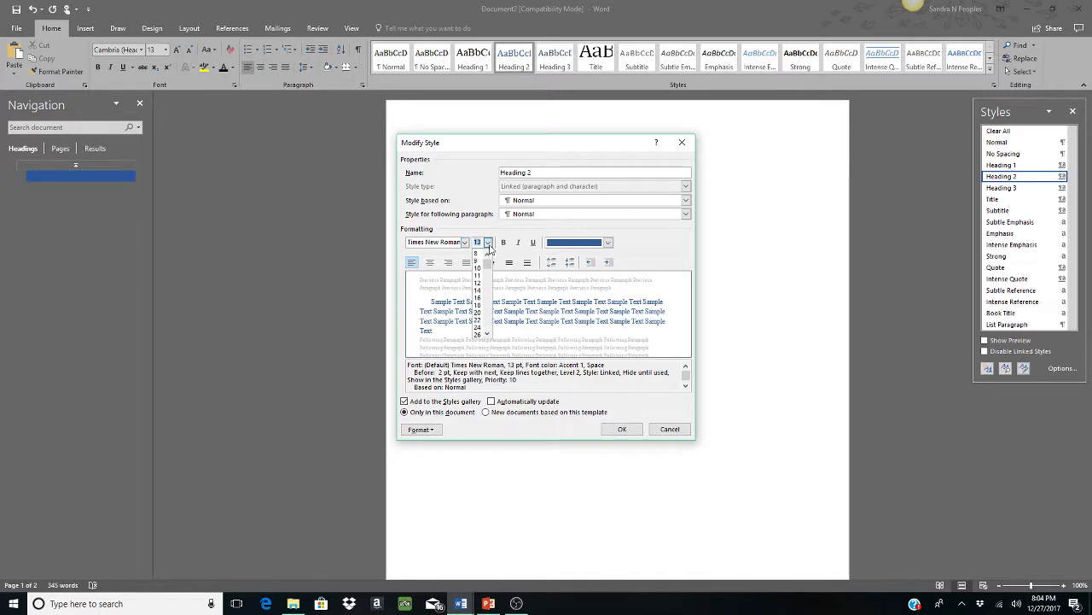
left_click(481, 283)
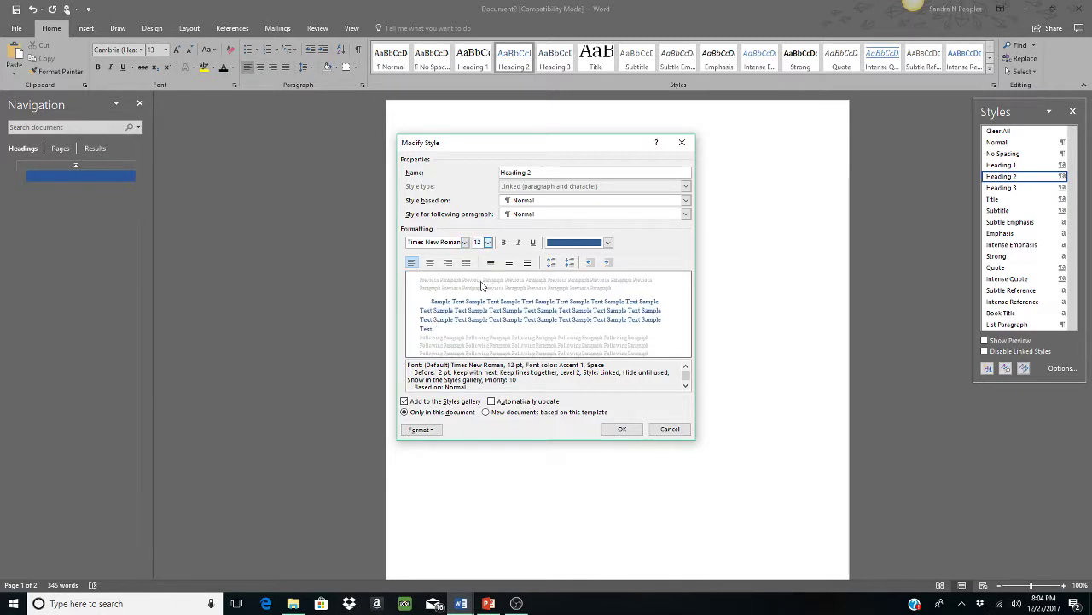
left_click(518, 242)
left_click(608, 242)
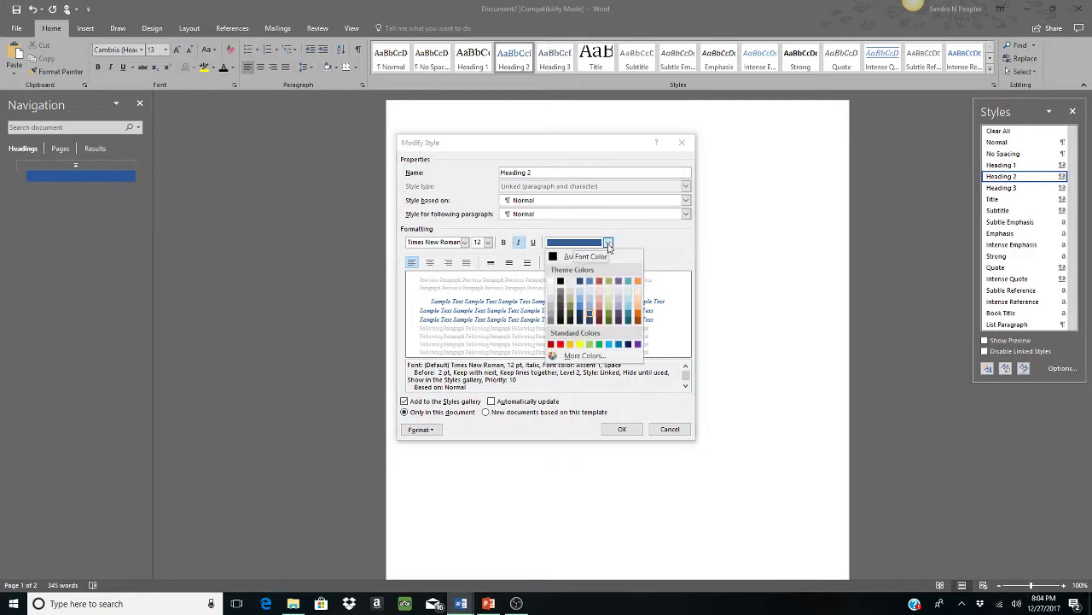
left_click(560, 283)
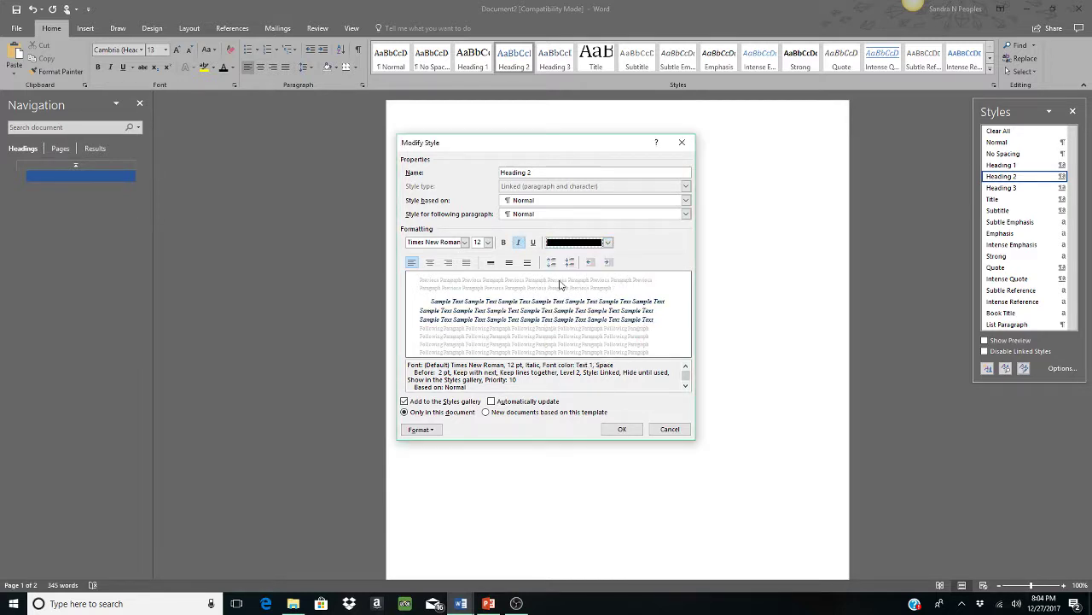
left_click(431, 264)
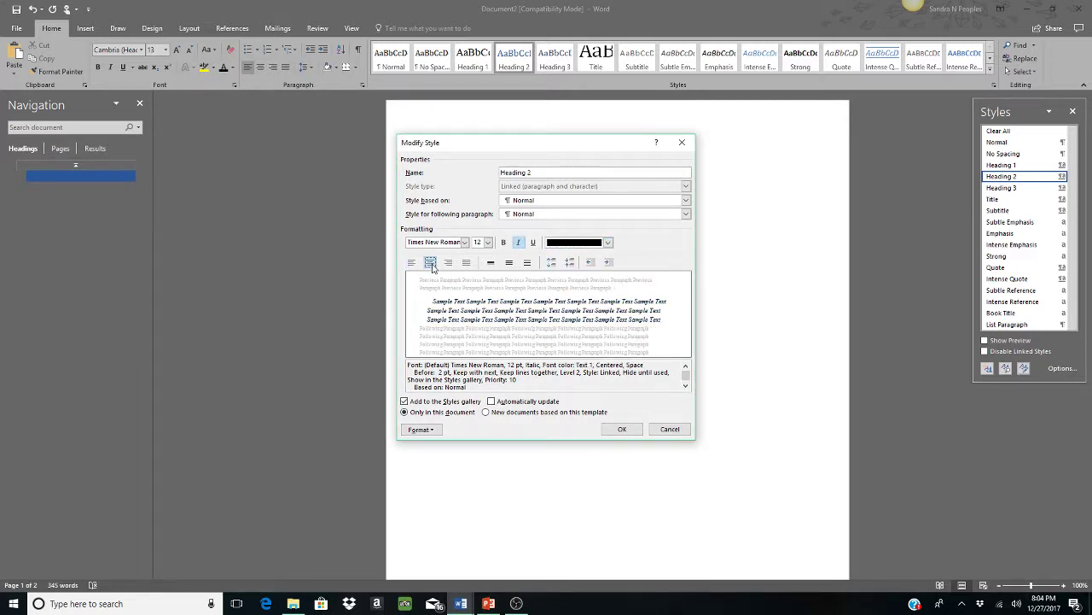
left_click(623, 429)
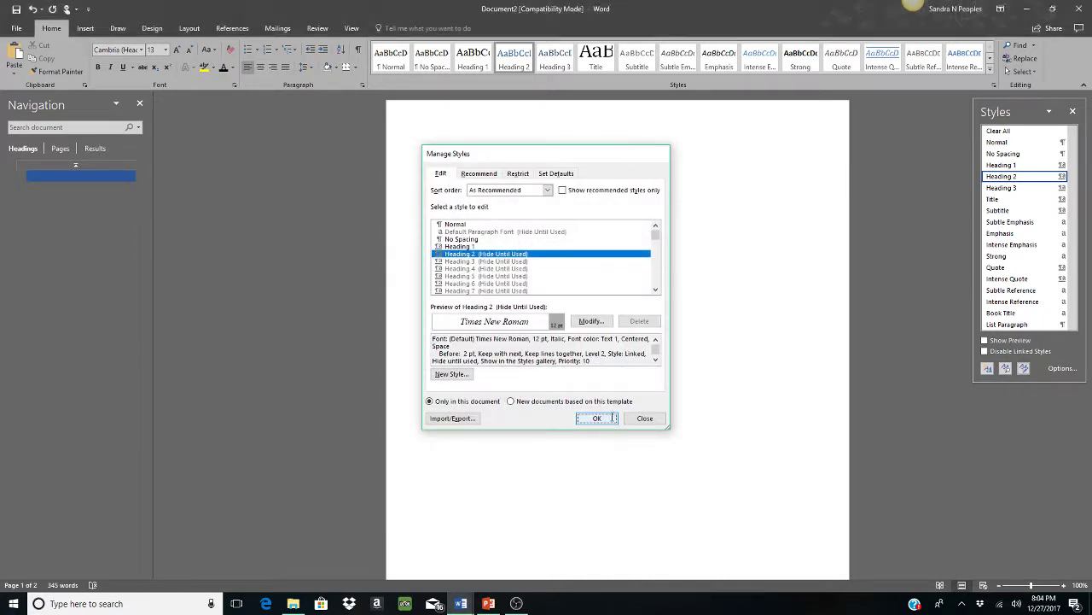
left_click(612, 420)
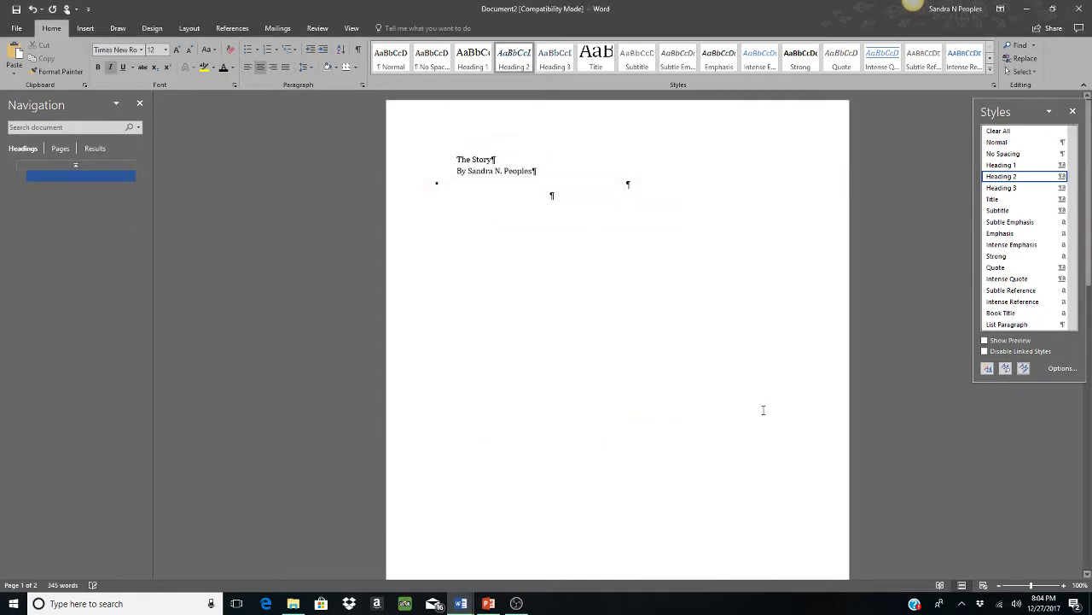
Step: Apply Title to the empty paragraph and set the Title style to 18 pt, centered
left_click(602, 62)
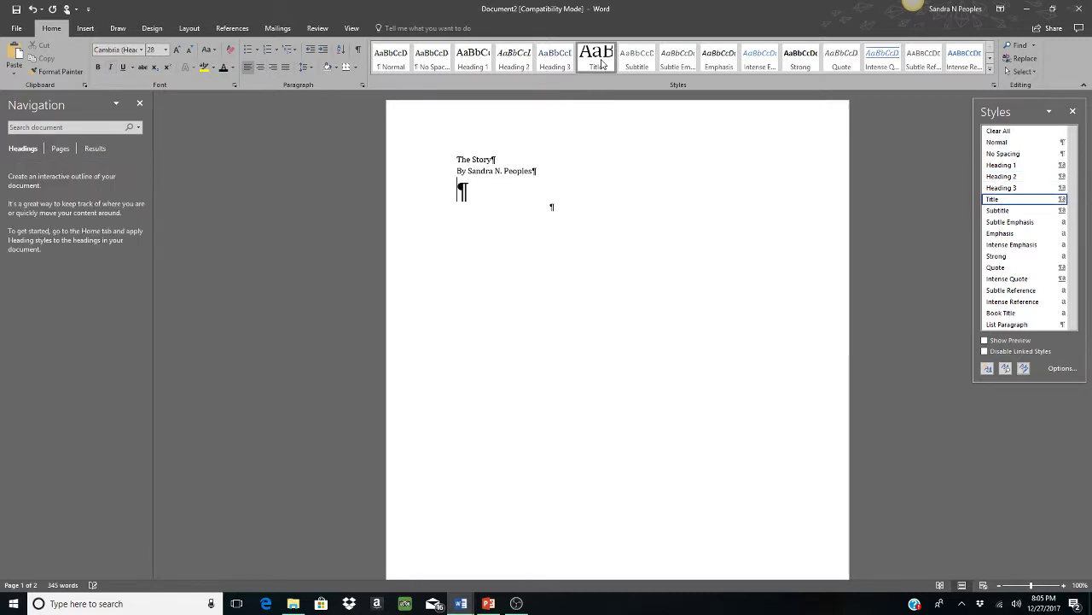
left_click(1025, 369)
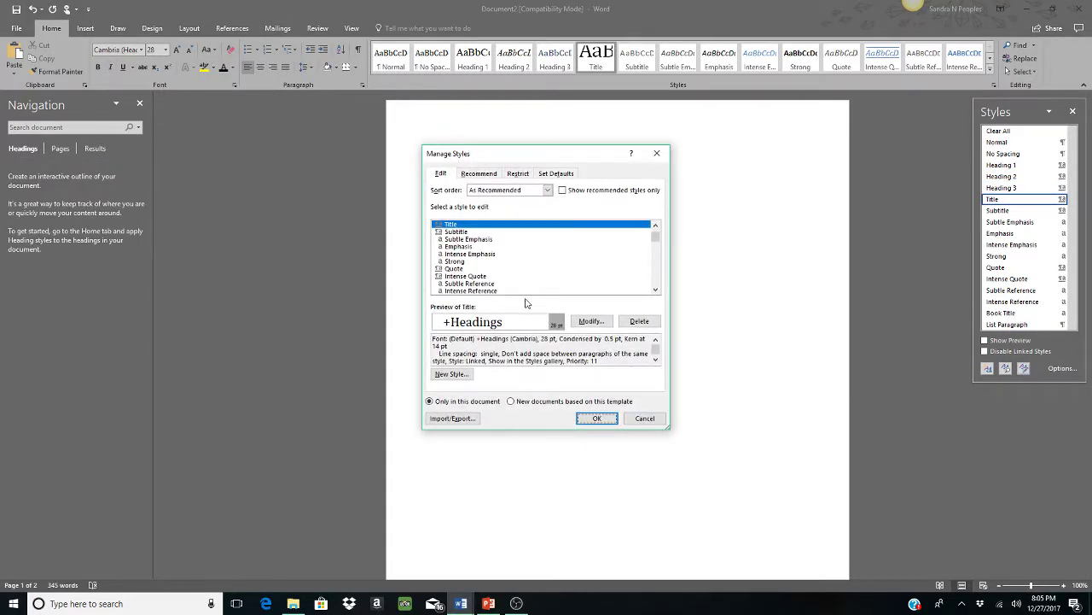
left_click(591, 322)
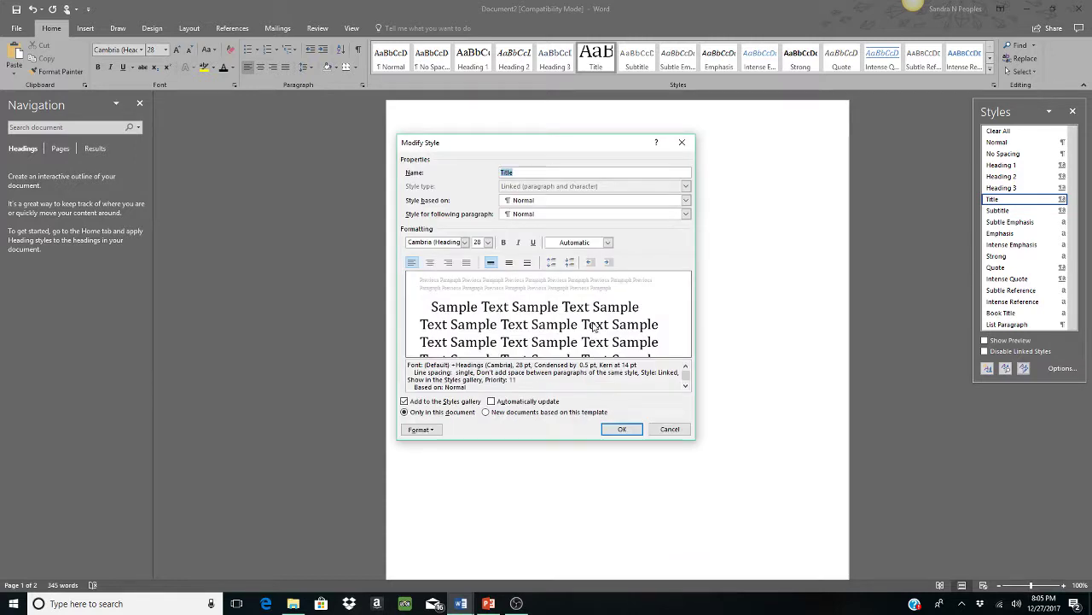
left_click(466, 243)
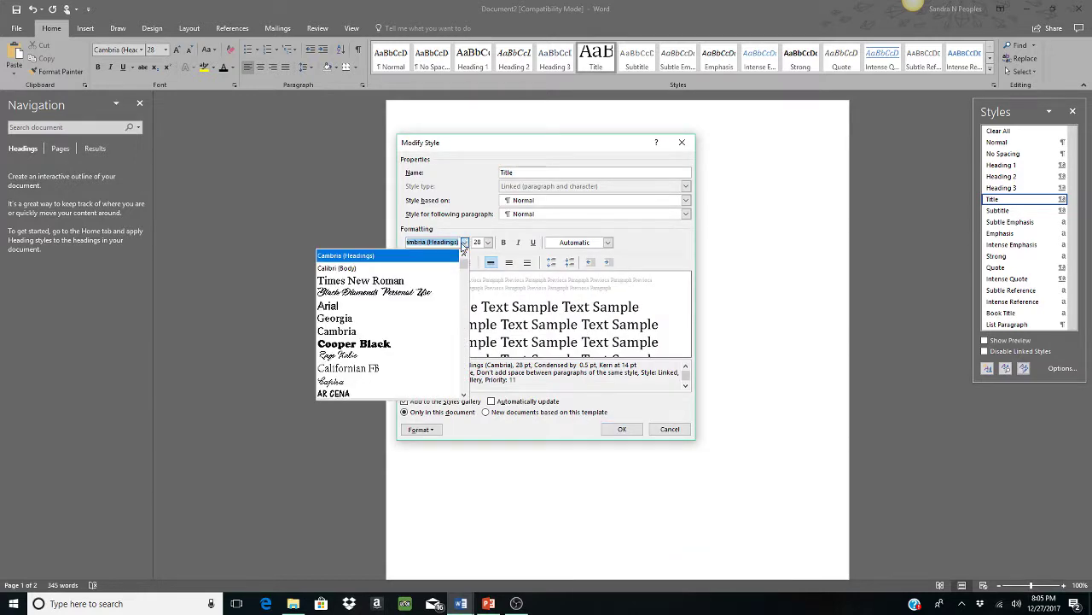
left_click(487, 242)
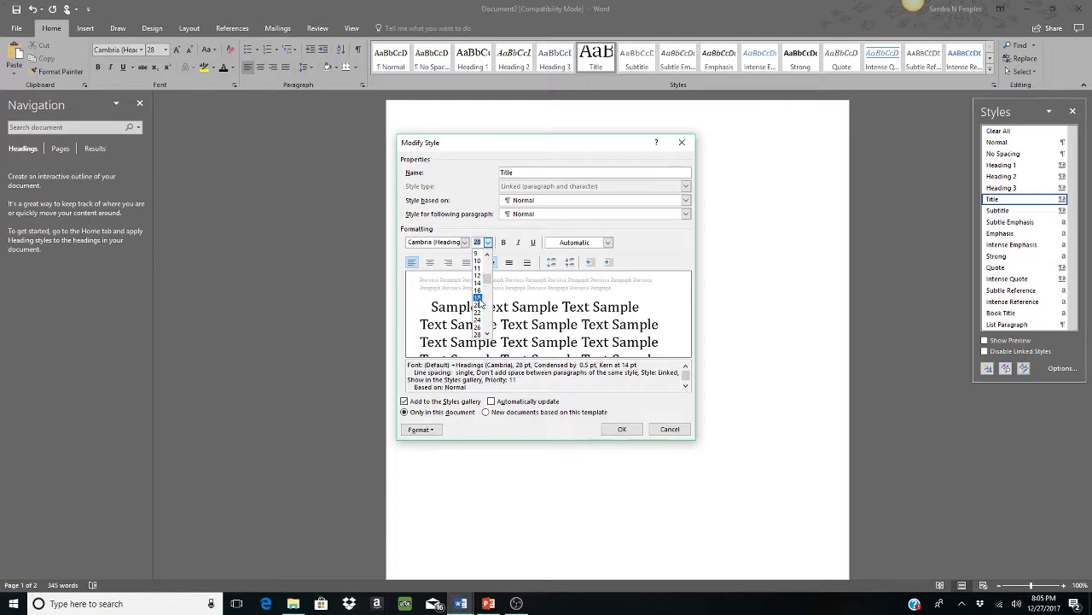
left_click(477, 297)
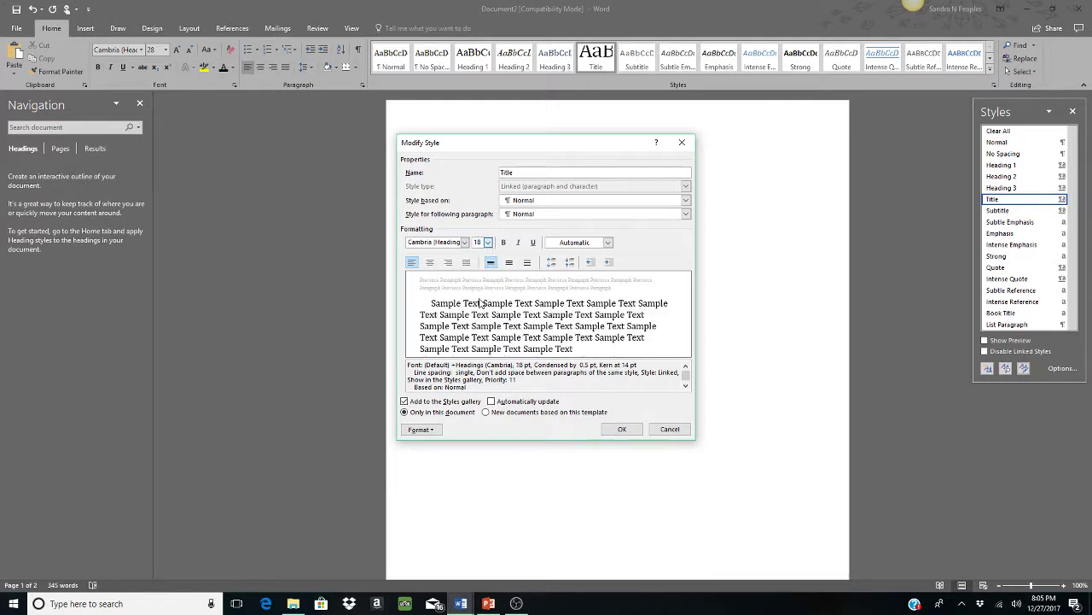
left_click(431, 263)
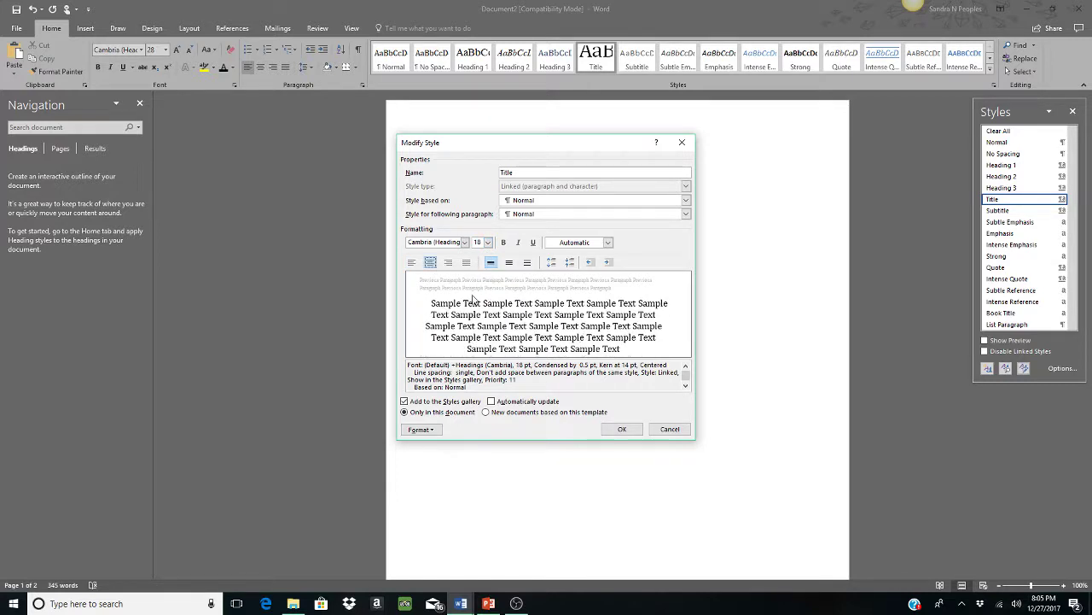
left_click(622, 429)
left_click(596, 418)
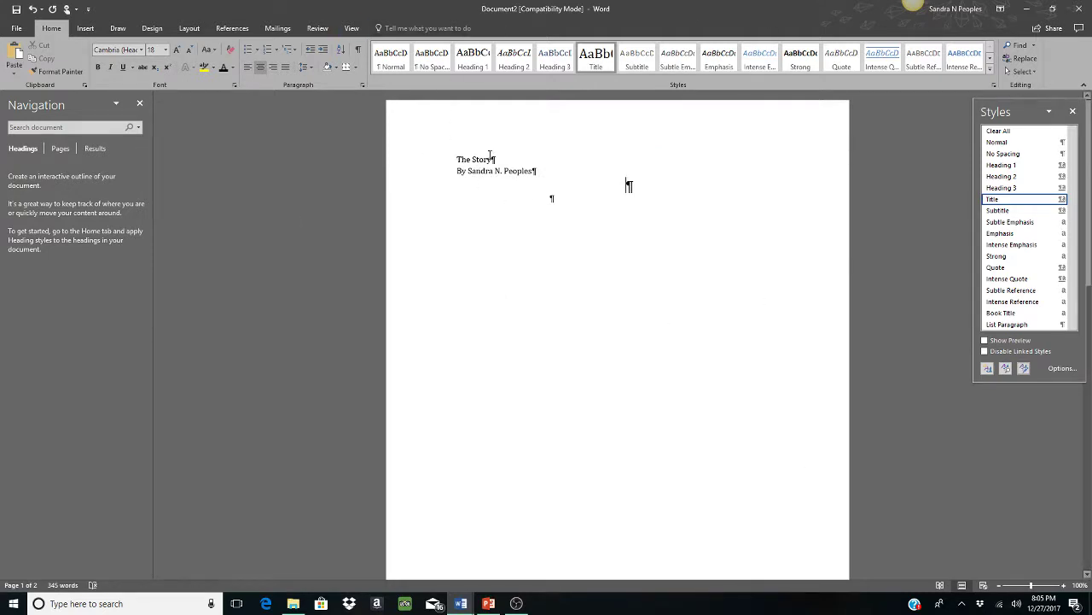
Step: Apply the Title style to 'The Story' and push it down with empty lines above
triple_click(489, 157)
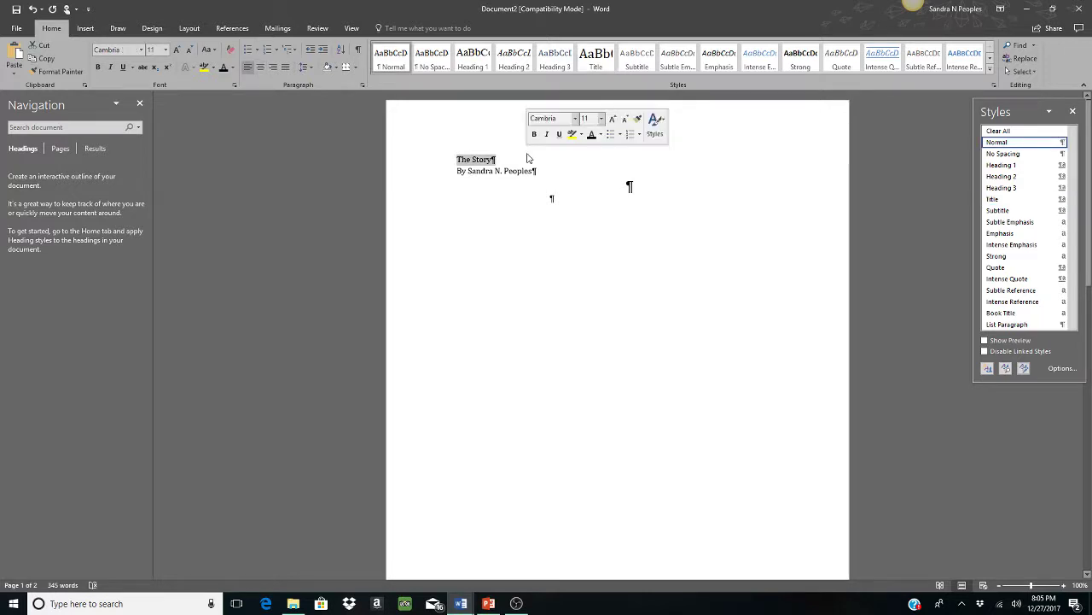
left_click(598, 60)
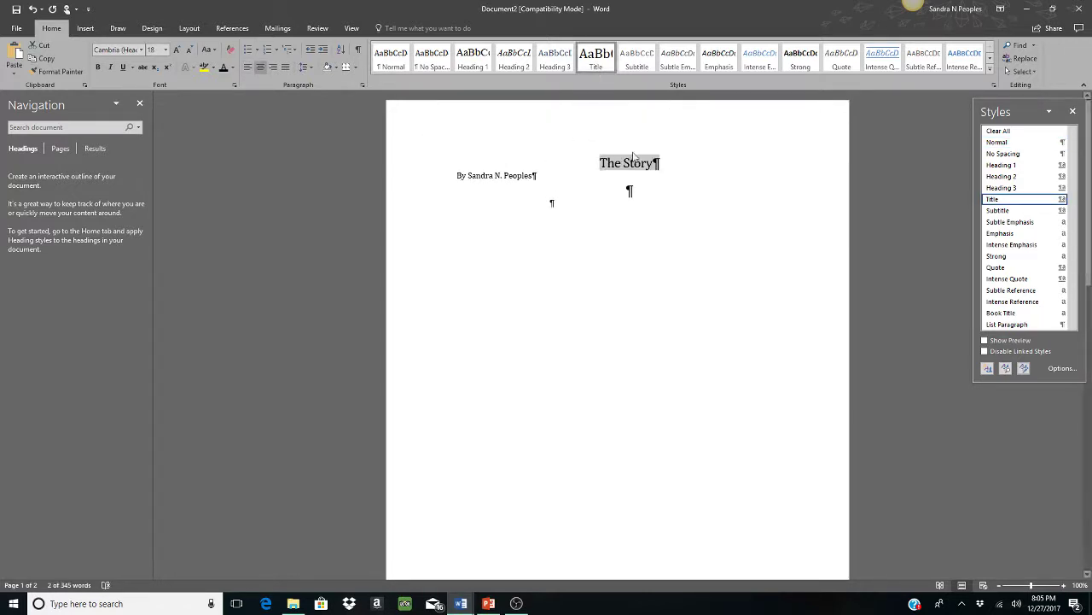
left_click(630, 154)
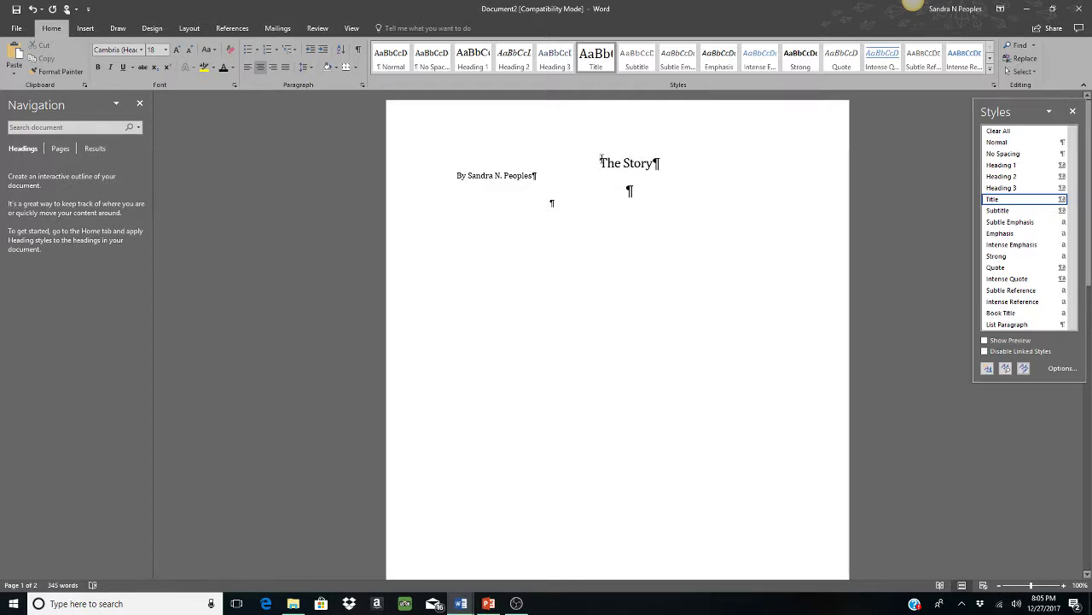
key("Return")
key("Return")
key("Return")
key("Return")
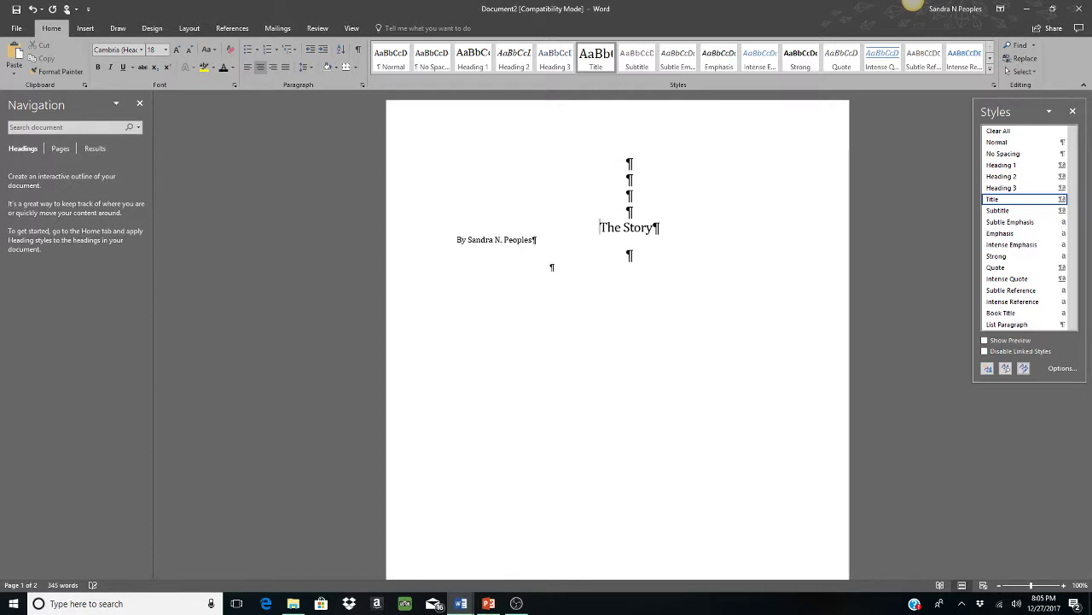
key("Return")
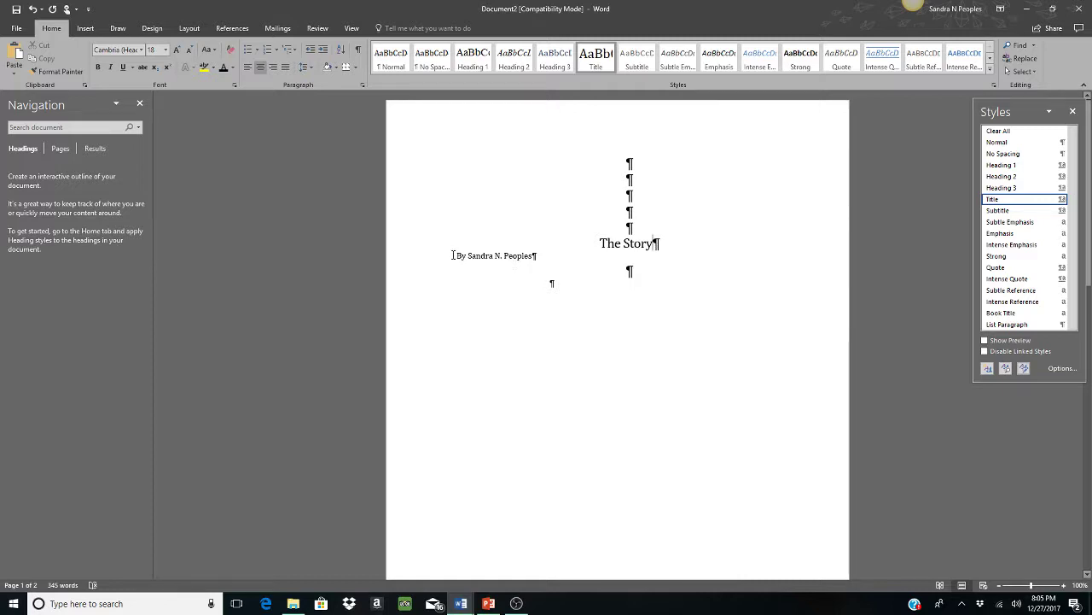
Step: Center the byline at 16 pt, then give it the Title style
left_click_drag(457, 256, 546, 255)
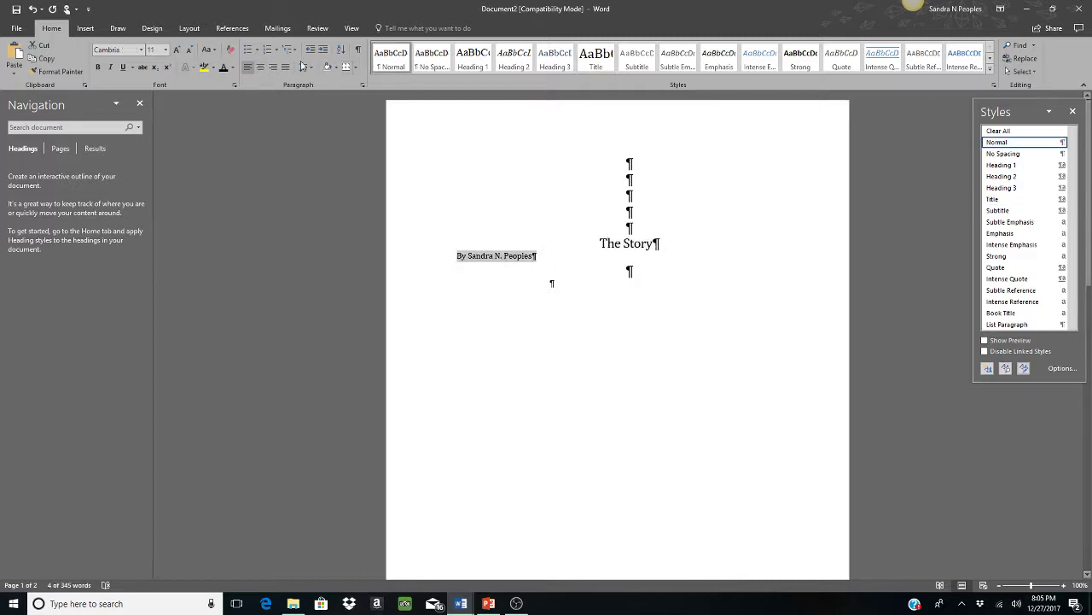
left_click(261, 67)
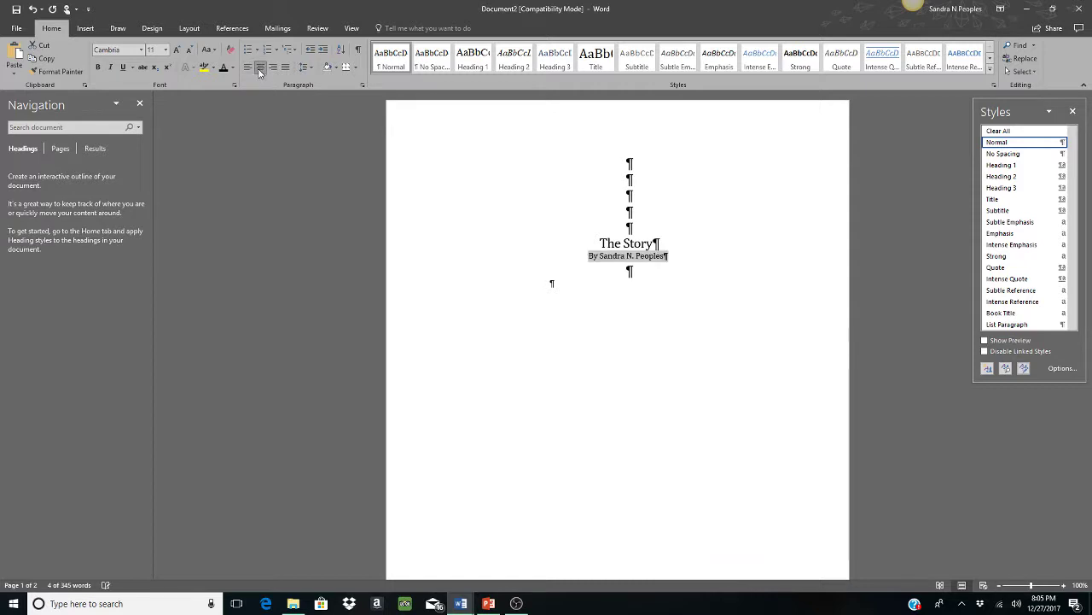
left_click(165, 50)
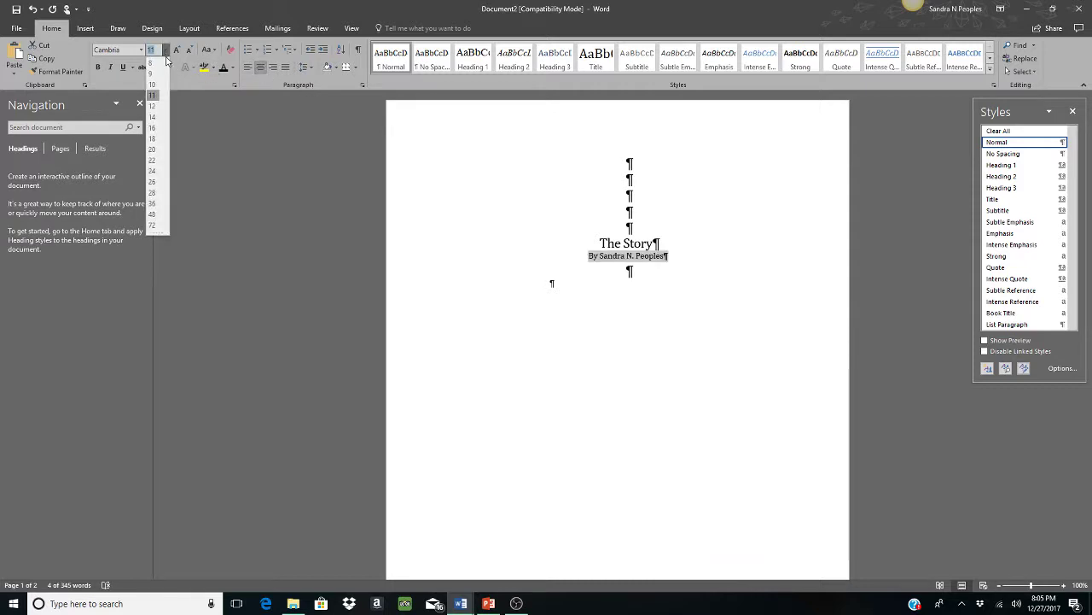
left_click(155, 129)
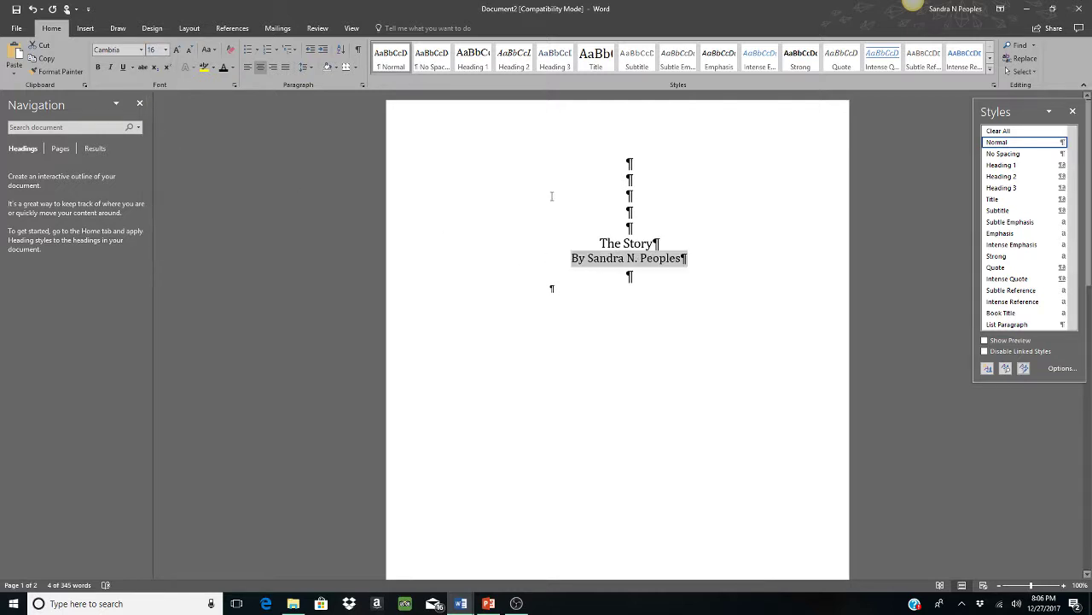
left_click(658, 243)
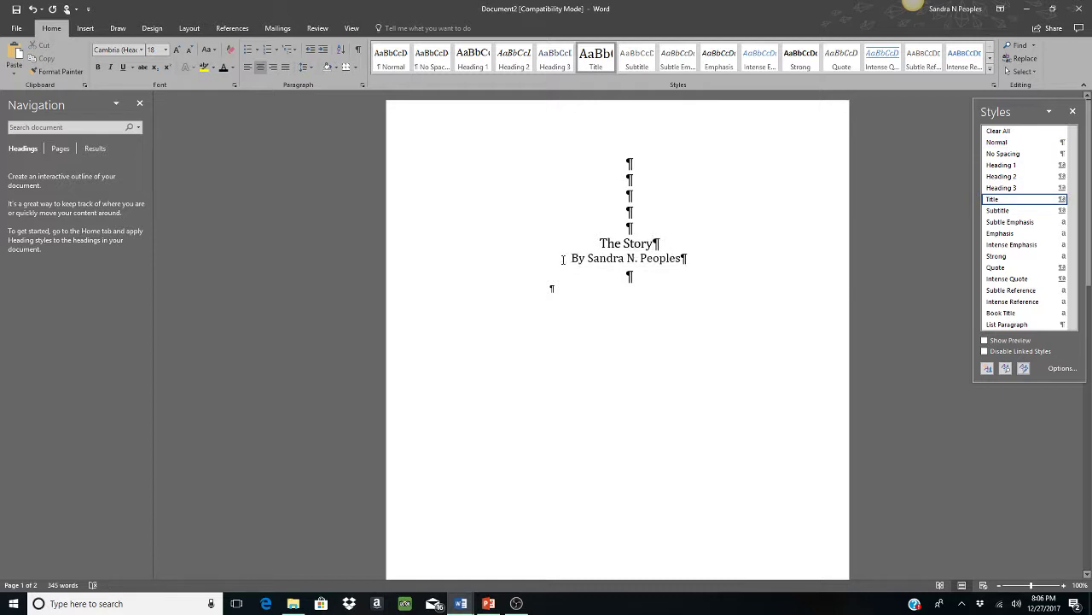
left_click_drag(563, 259, 705, 264)
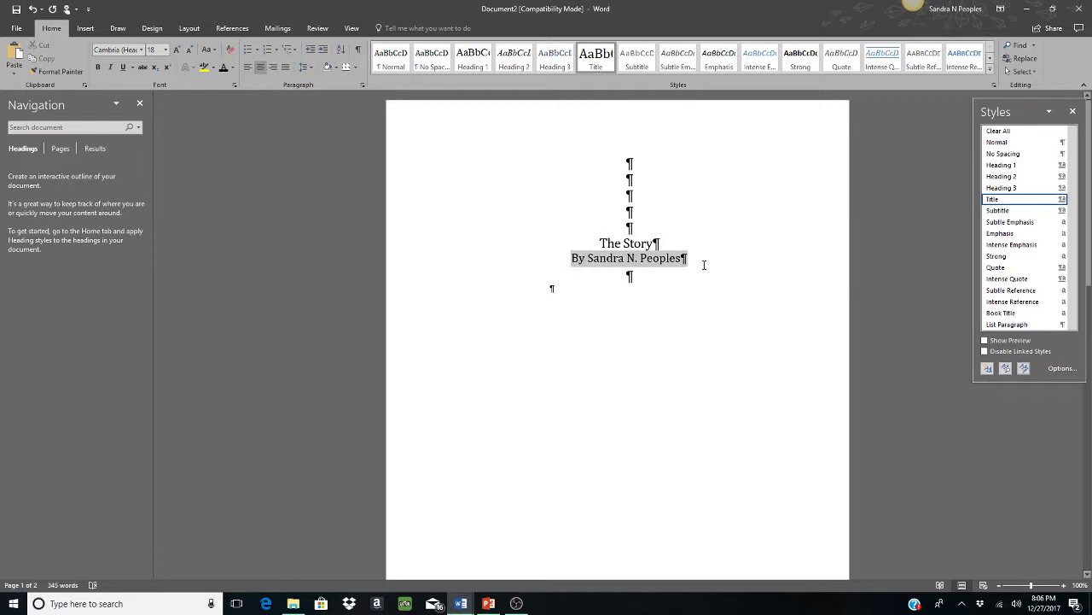
left_click(597, 60)
left_click(658, 243)
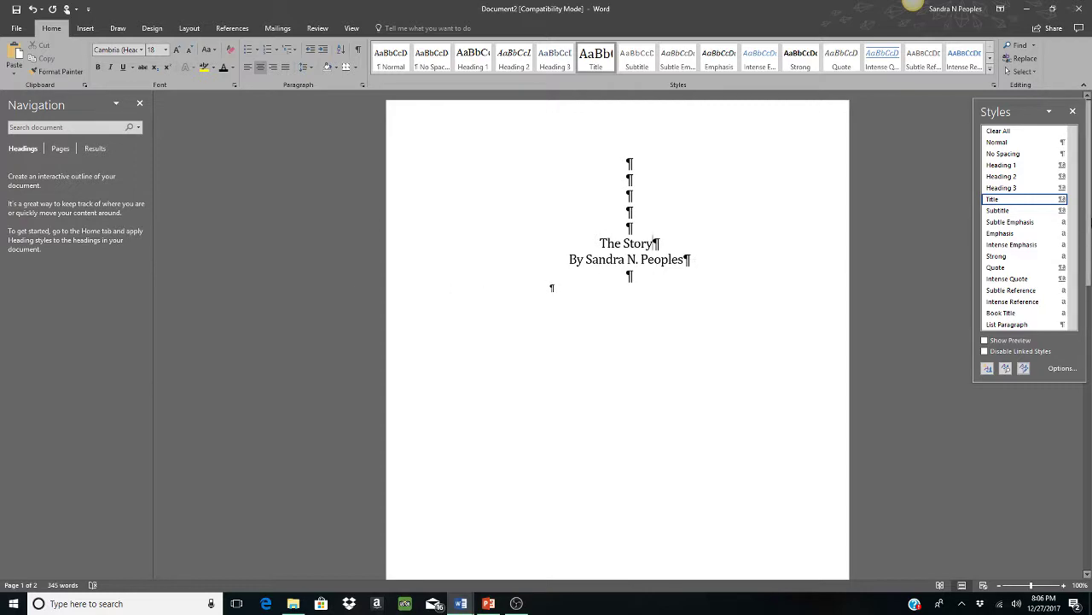
Step: Make 'Chapter 1' on page 2 a Heading 1
left_click_drag(1087, 218, 1084, 383)
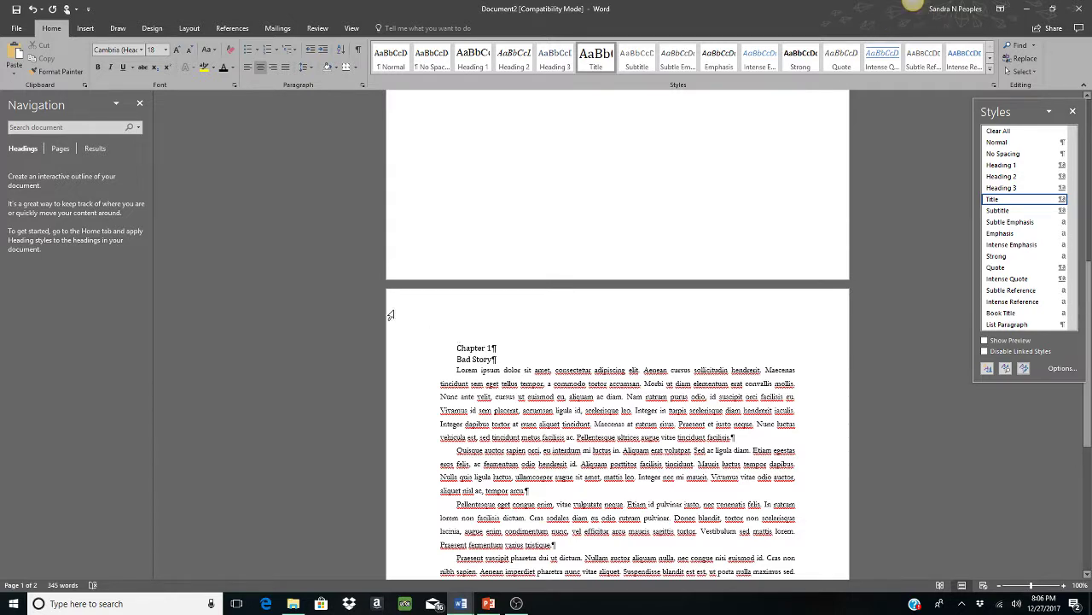
left_click_drag(456, 347, 505, 349)
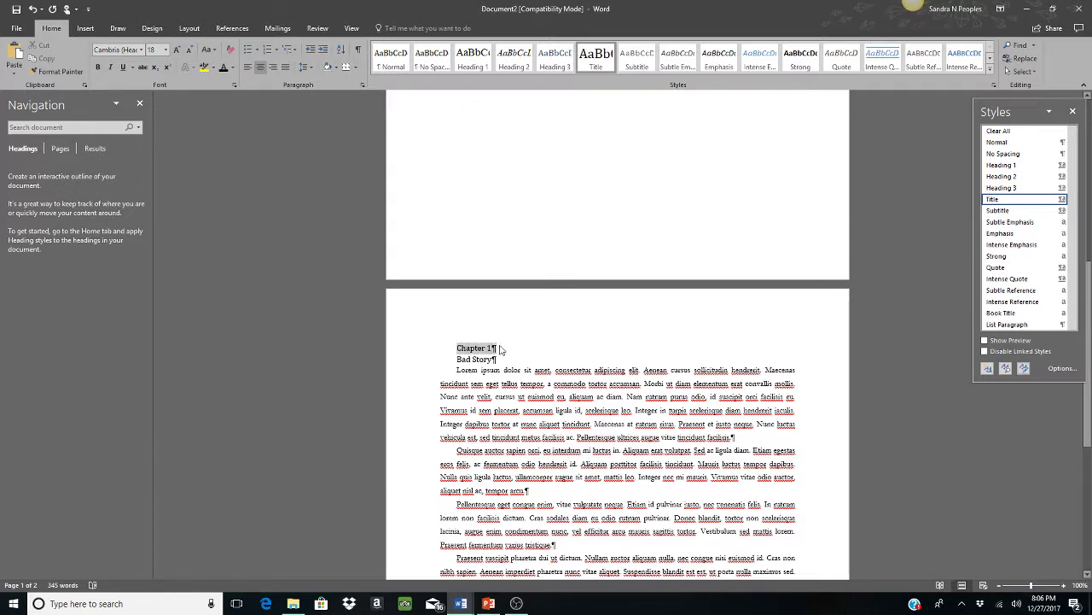
left_click(472, 64)
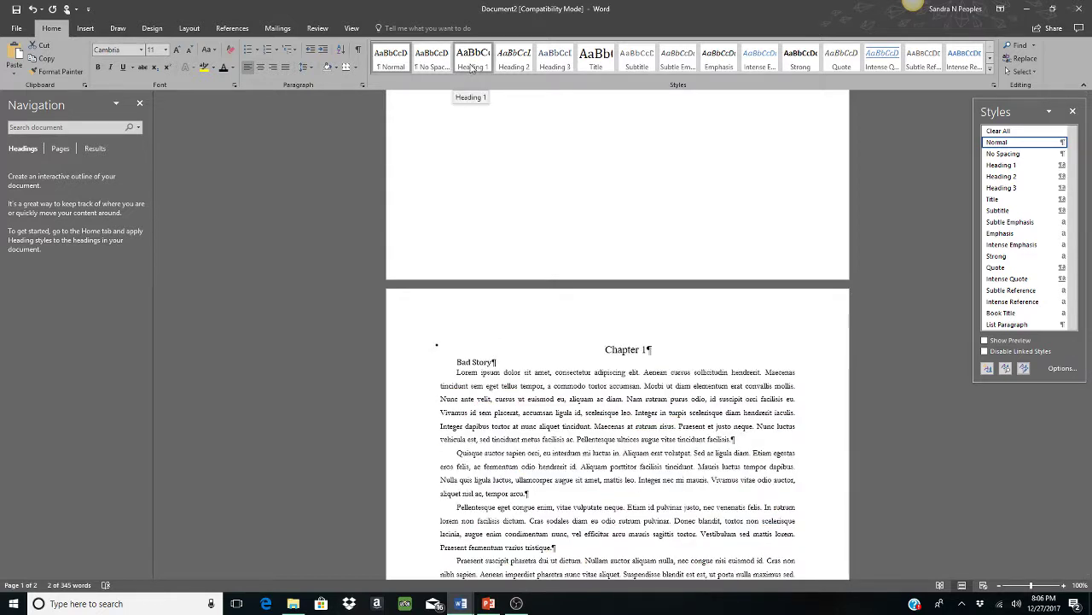
left_click(472, 64)
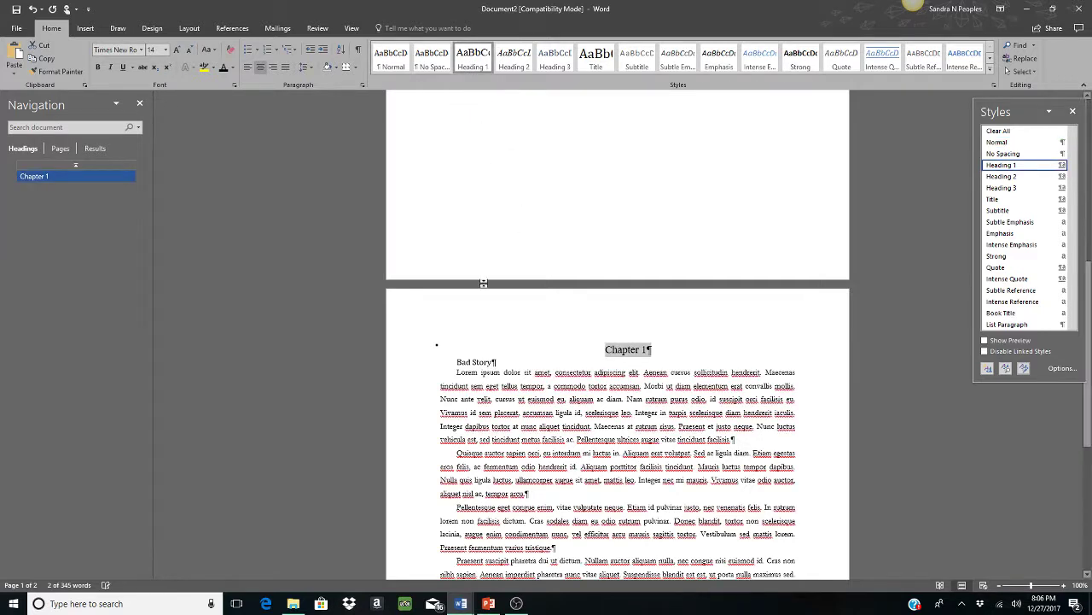
Step: Make 'Bad Story' a Heading 2 and compare both headings' formatting
left_click_drag(455, 362, 496, 361)
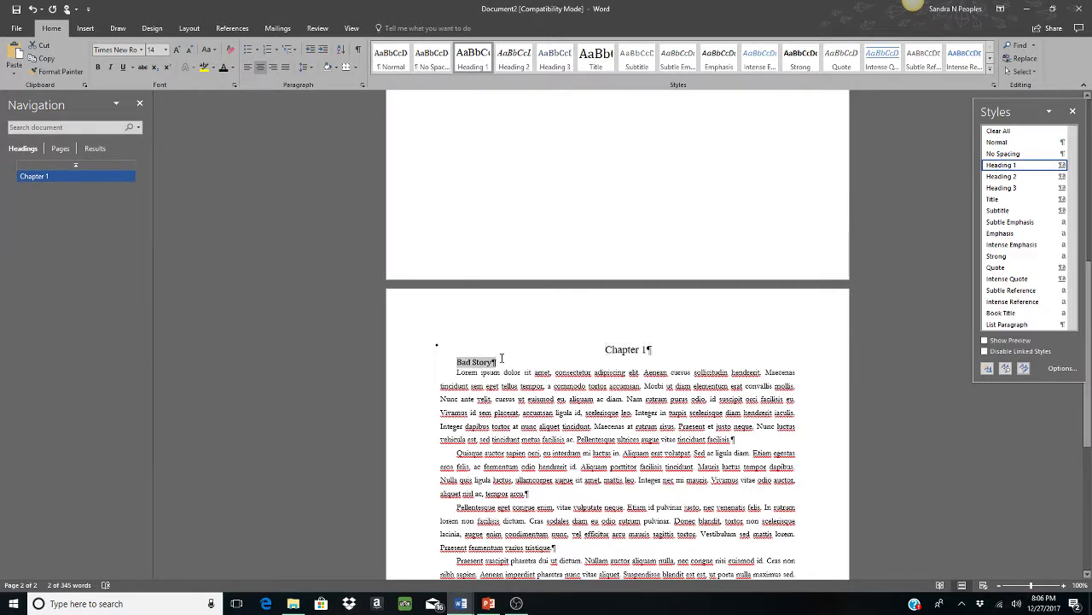
left_click(516, 62)
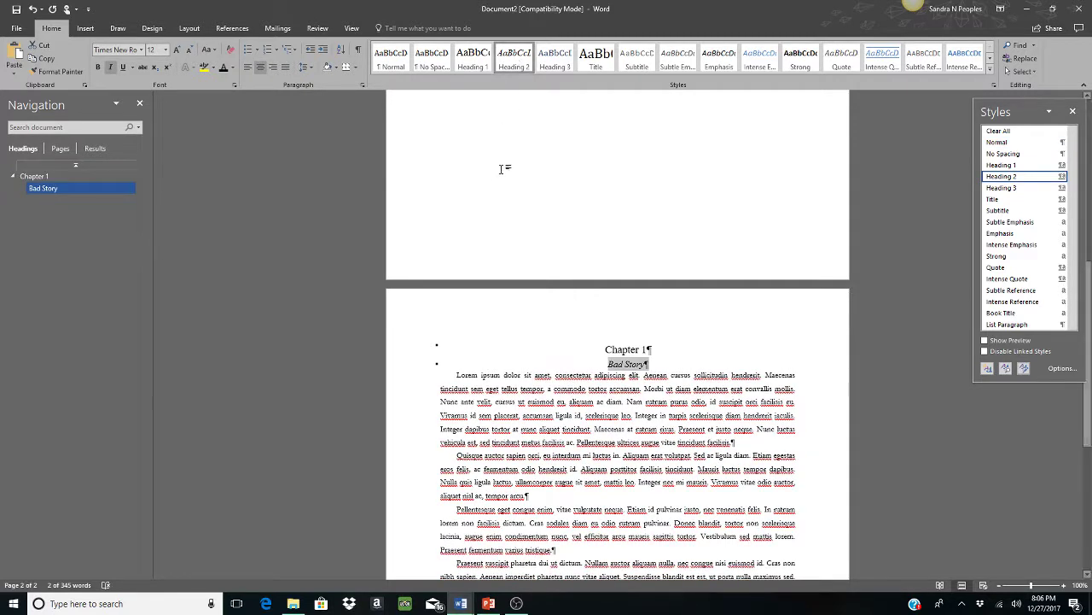
left_click(512, 327)
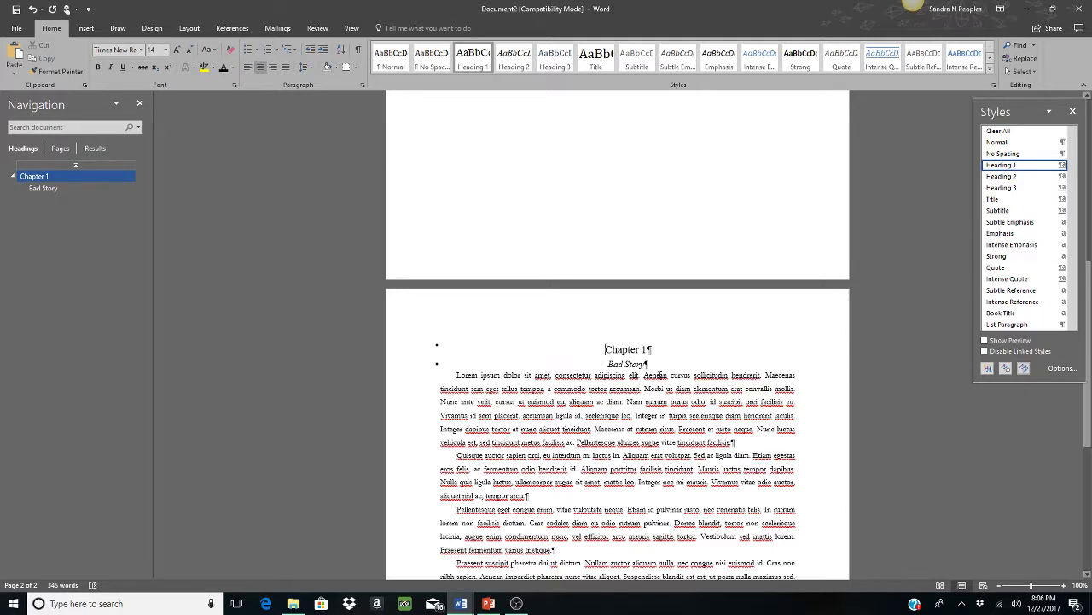
left_click(647, 364)
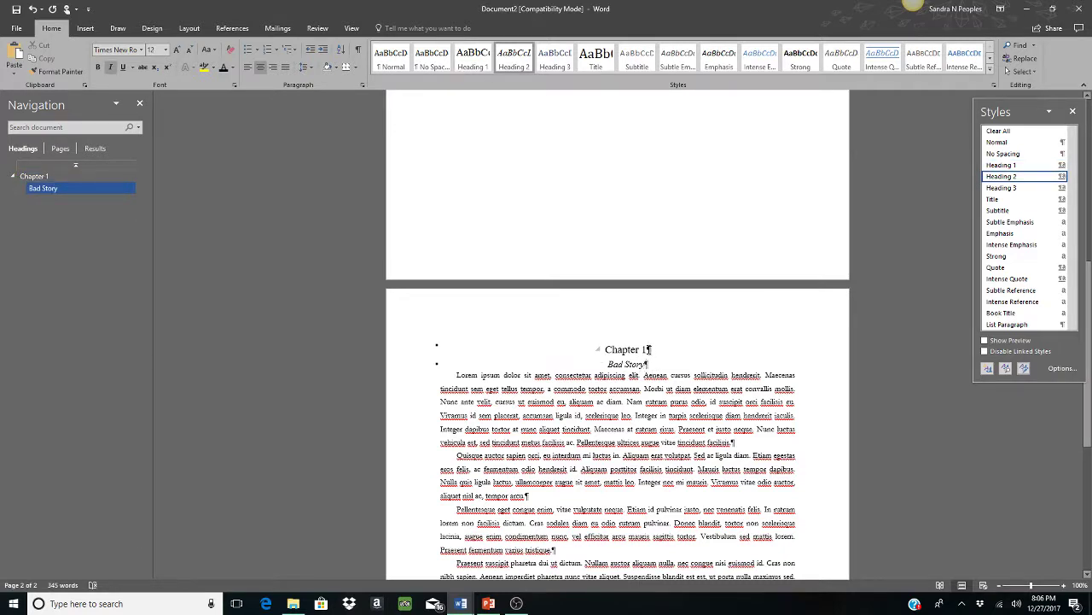
left_click(649, 349)
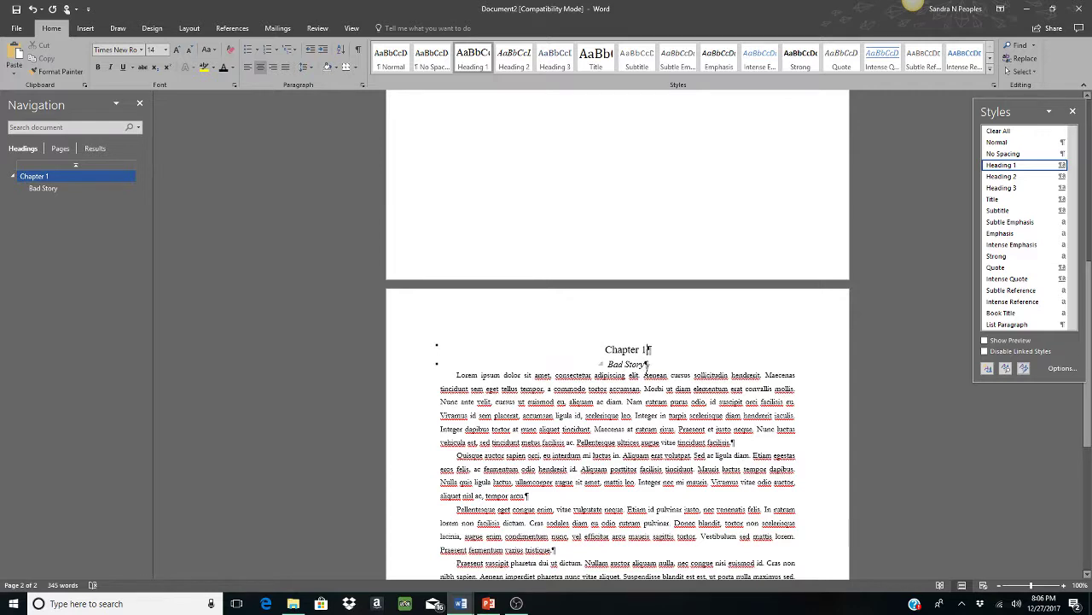
Step: Apply 2.0 line spacing to the Bad Story subtitle
left_click(647, 364)
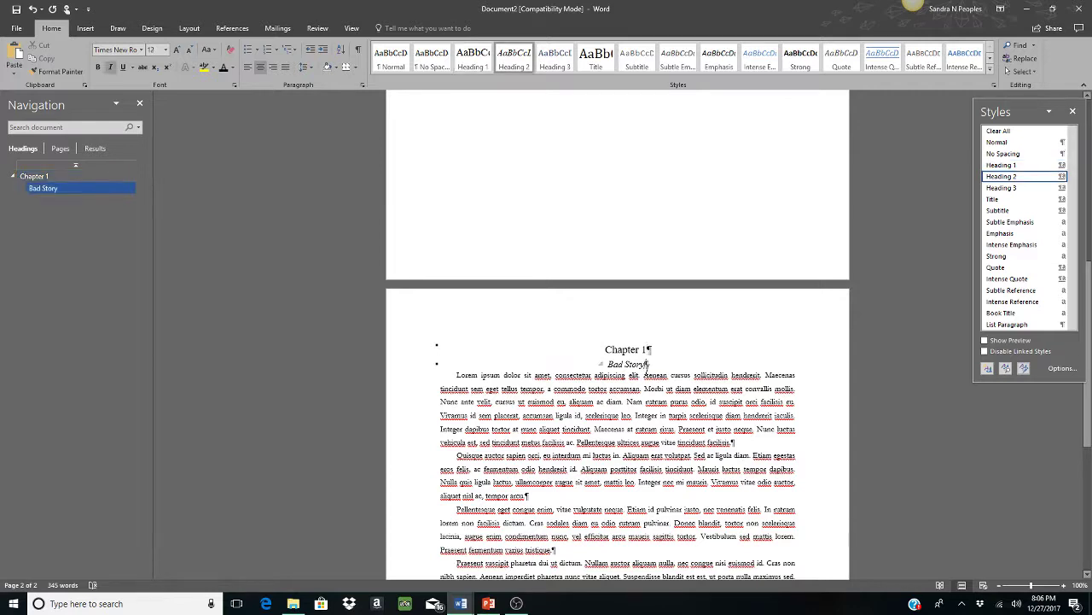
left_click(311, 72)
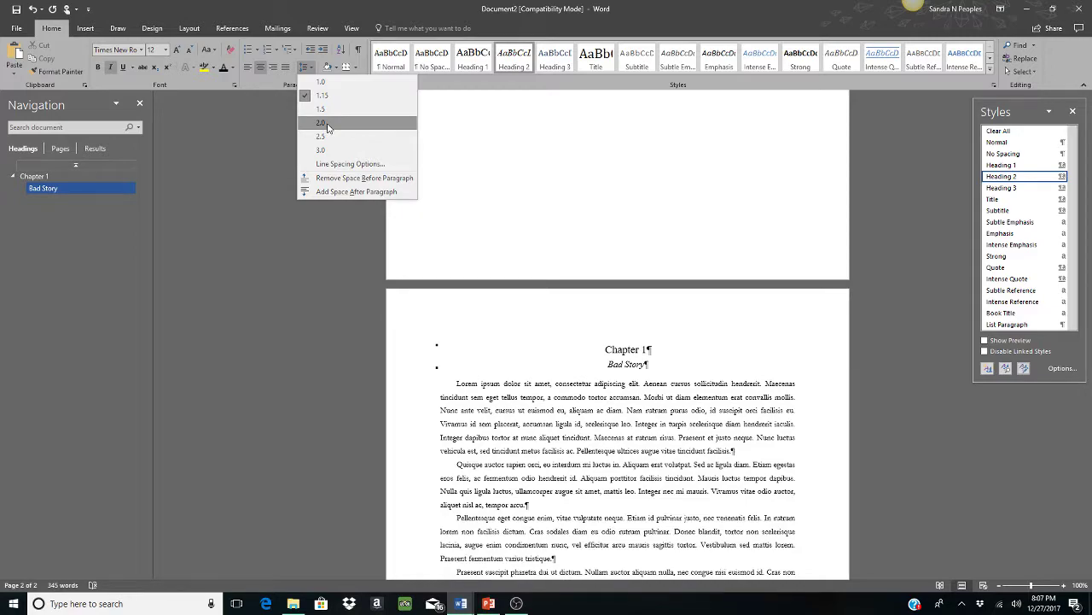
left_click(326, 123)
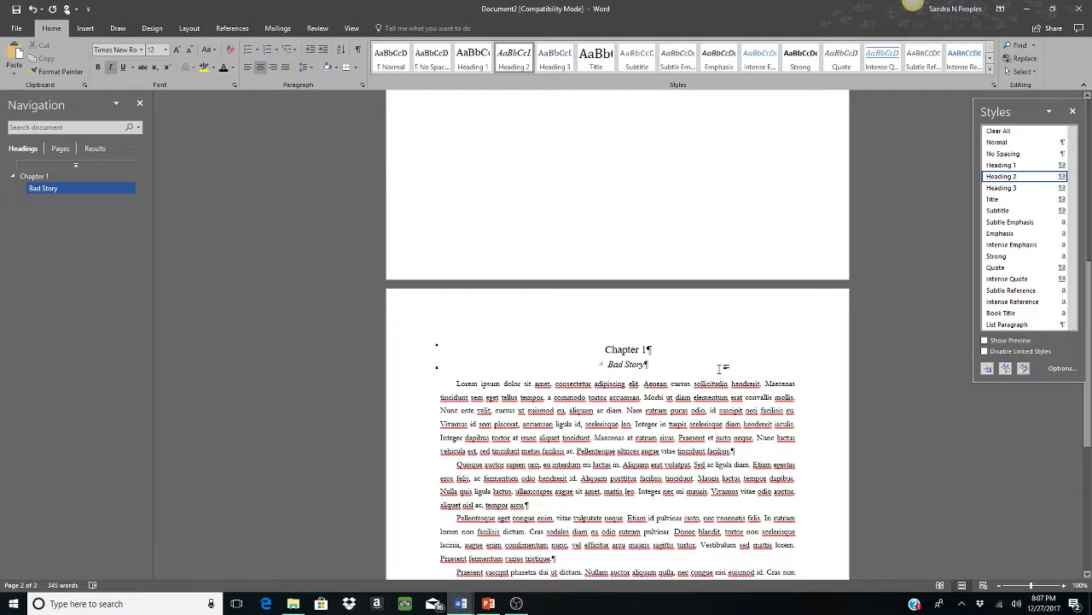
Step: Select the body paragraphs below the subtitle, then deselect them
left_click_drag(1087, 312, 1088, 388)
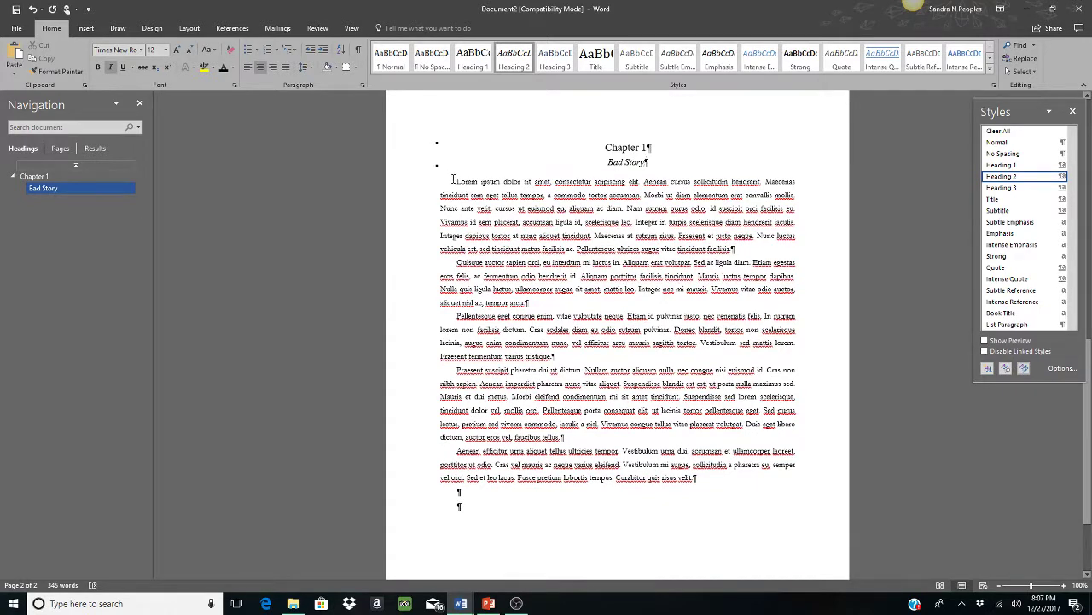
left_click_drag(452, 183, 698, 477)
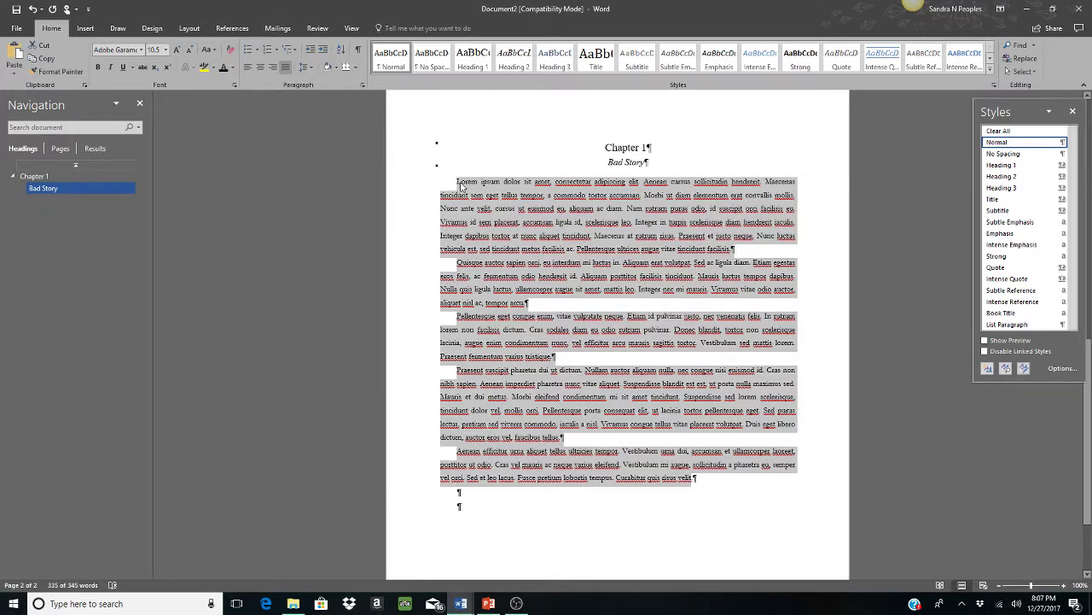
left_click(457, 185)
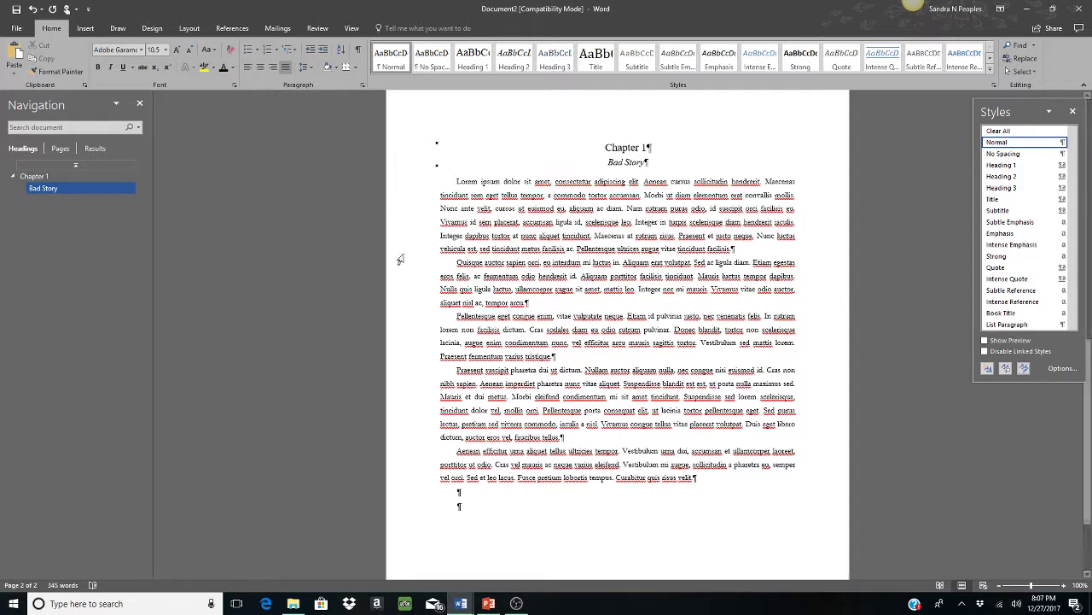
scroll(1089, 362, "down", 3)
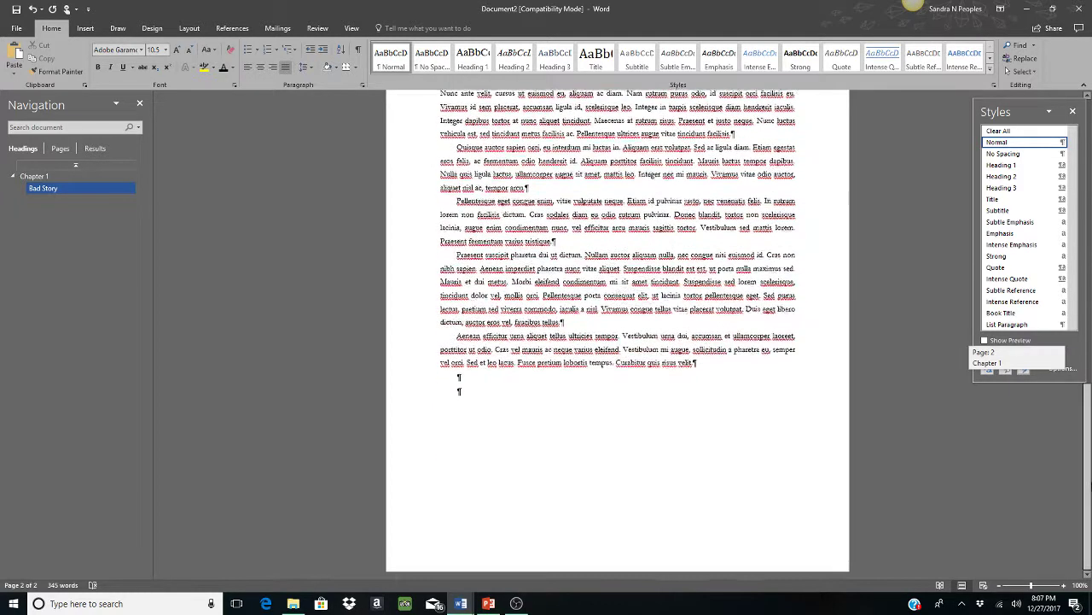
Step: Switch to PowerPoint's title slide about formatting a Kindle book for Amazon
left_click(478, 603)
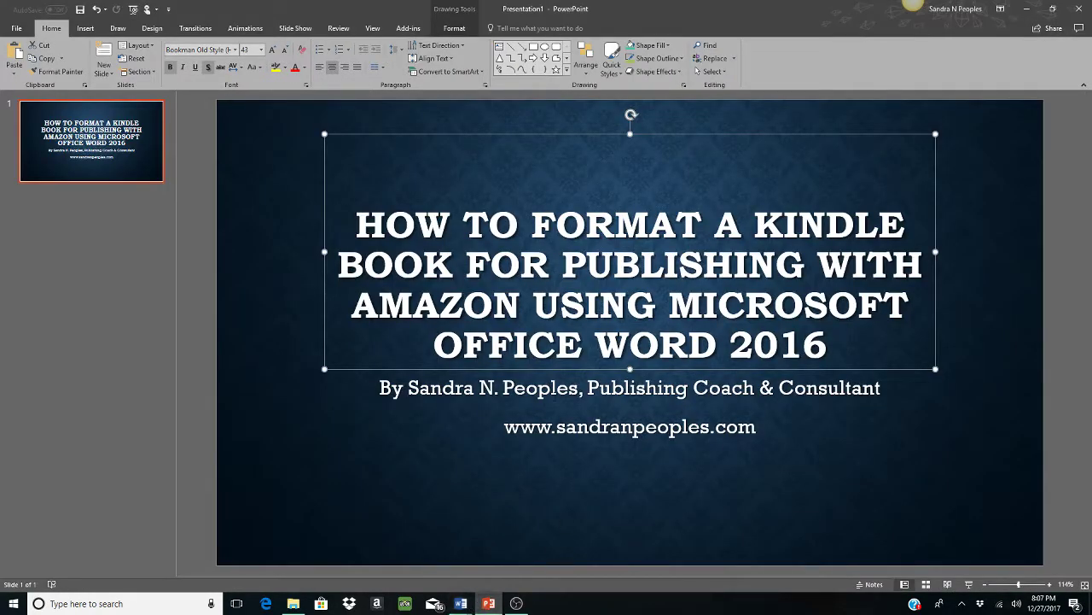